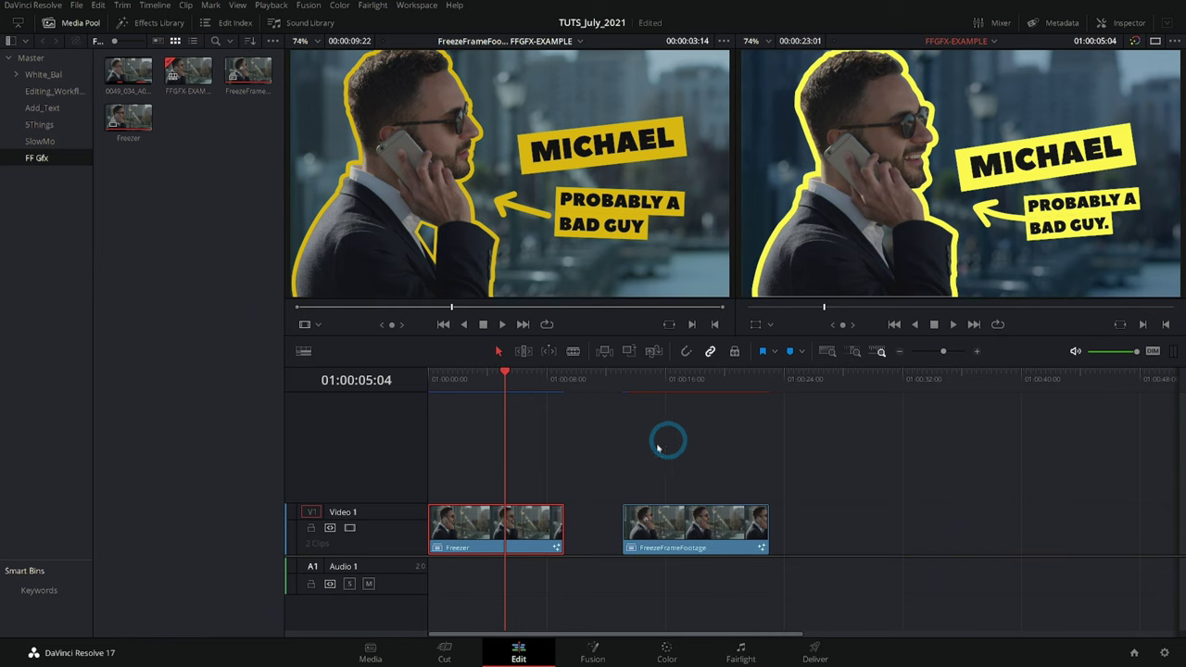
# - Create a new Fusion Composition clip after the existing clips on the timeline
pyautogui.hscroll(5, 768, 437)
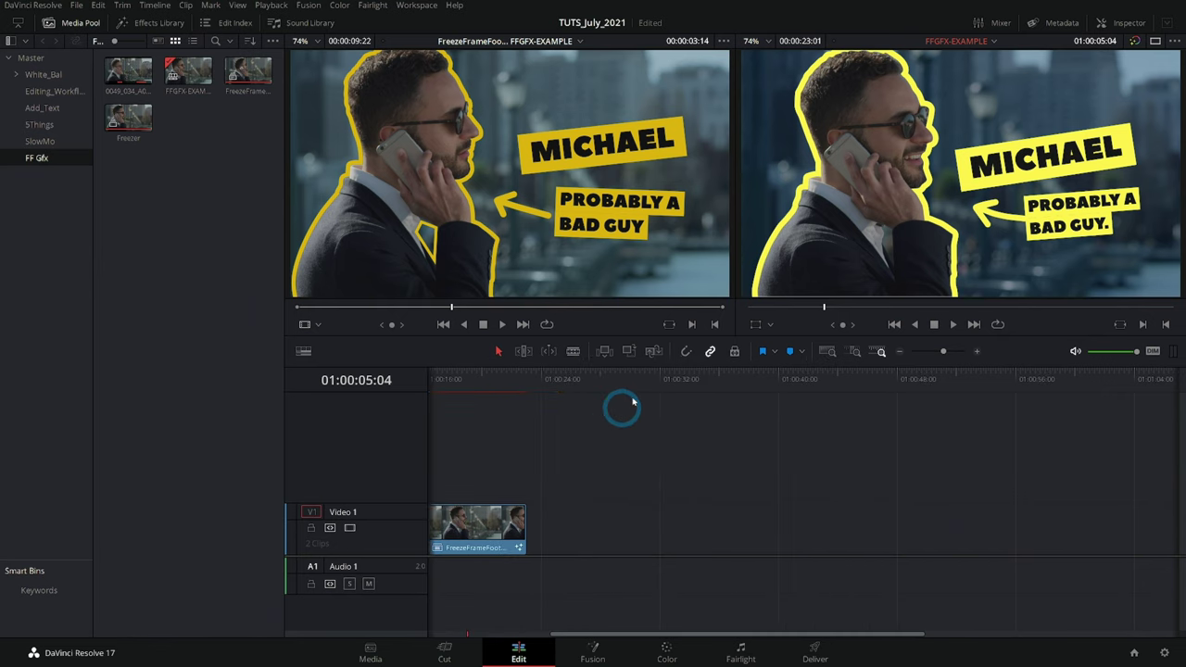
pyautogui.click(641, 394)
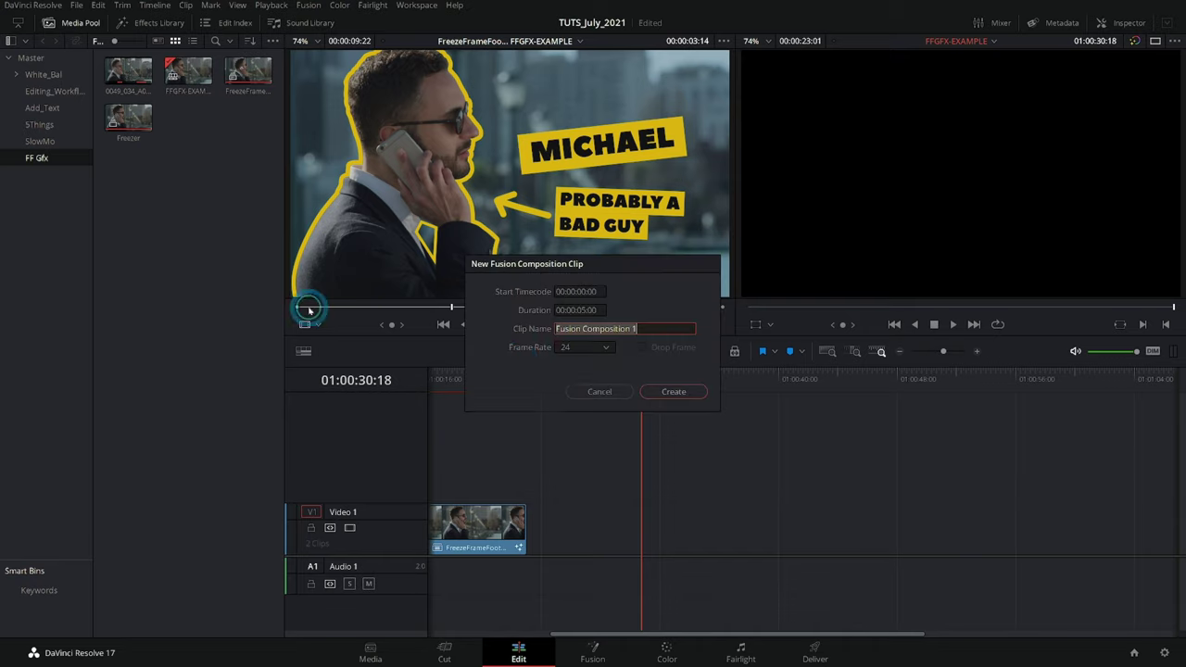
pyautogui.click(673, 393)
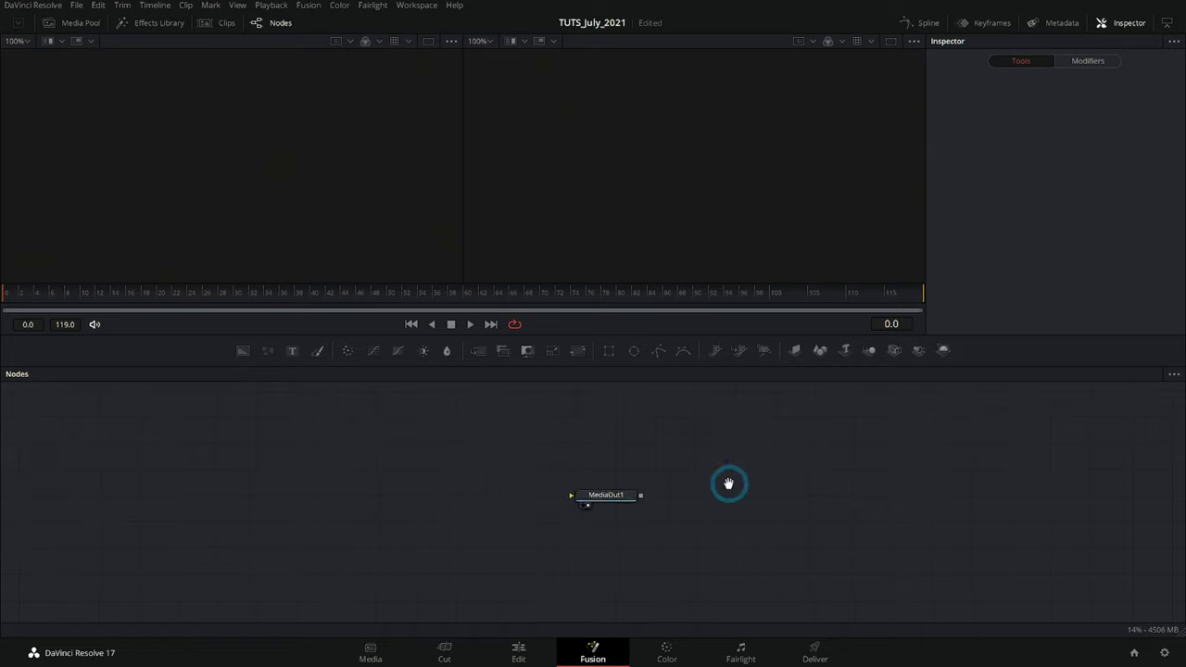
# - Add a Background node wired to MediaOut1 and colour it golden yellow (0.839, 0.729, 0.290)
pyautogui.hotkey('ctrl', 'v')
pyautogui.moveTo(388, 486); pyautogui.dragTo(702, 485)
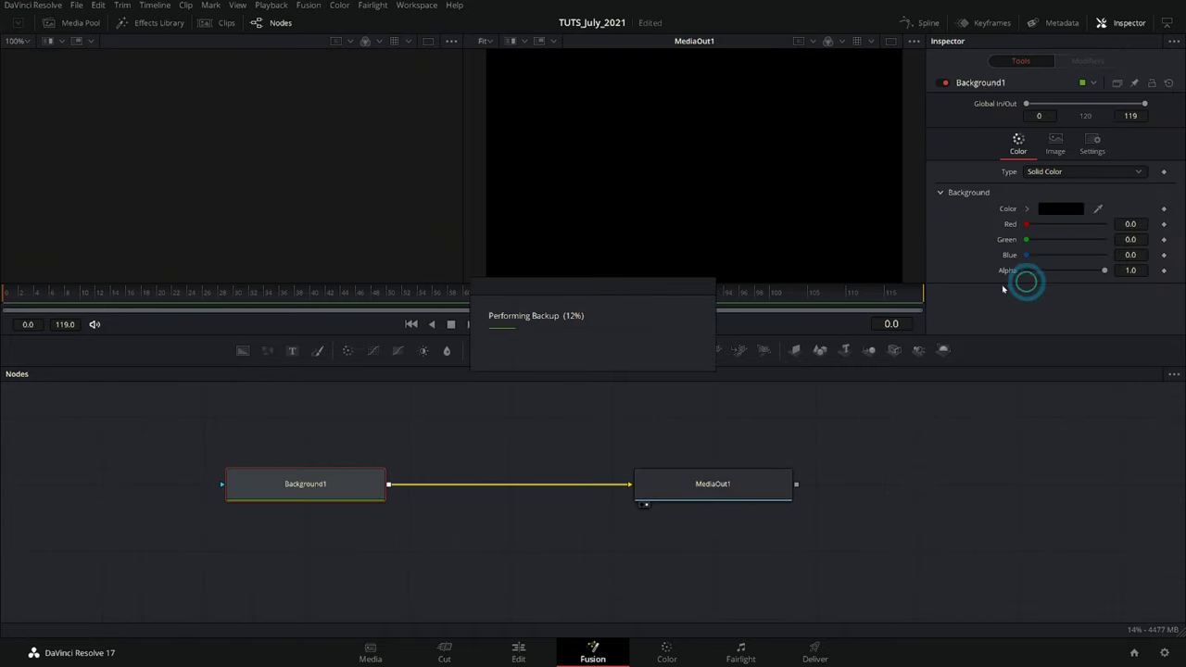
pyautogui.click(1070, 207)
pyautogui.moveTo(666, 270); pyautogui.dragTo(694, 255)
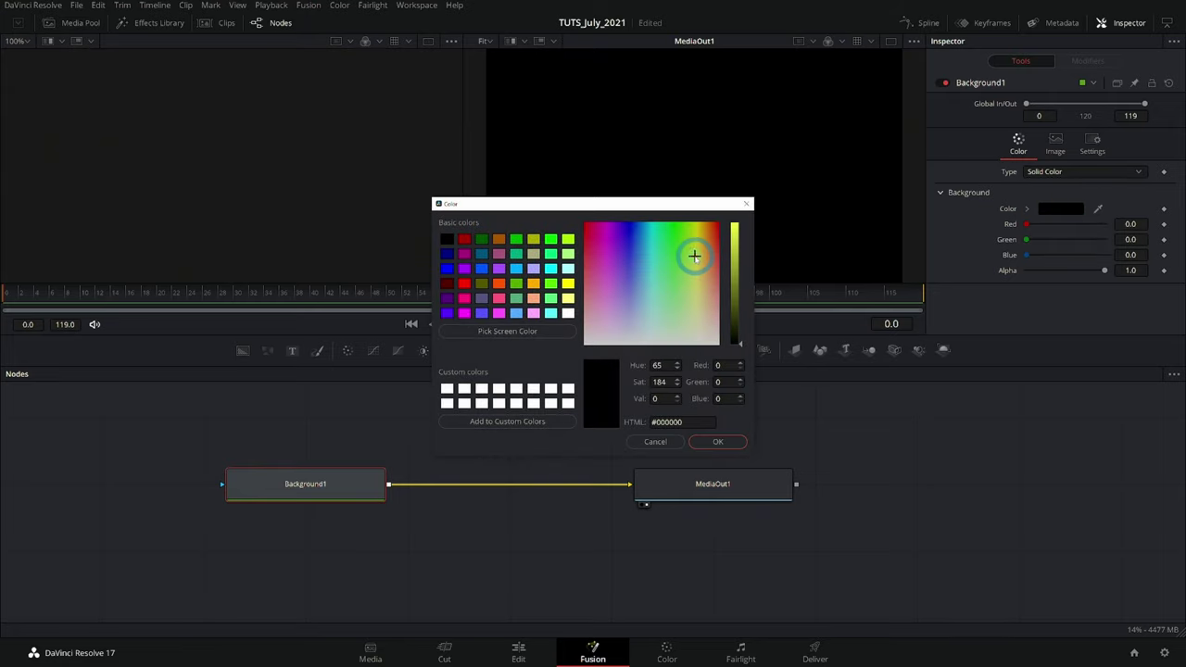
pyautogui.click(736, 241)
pyautogui.click(728, 442)
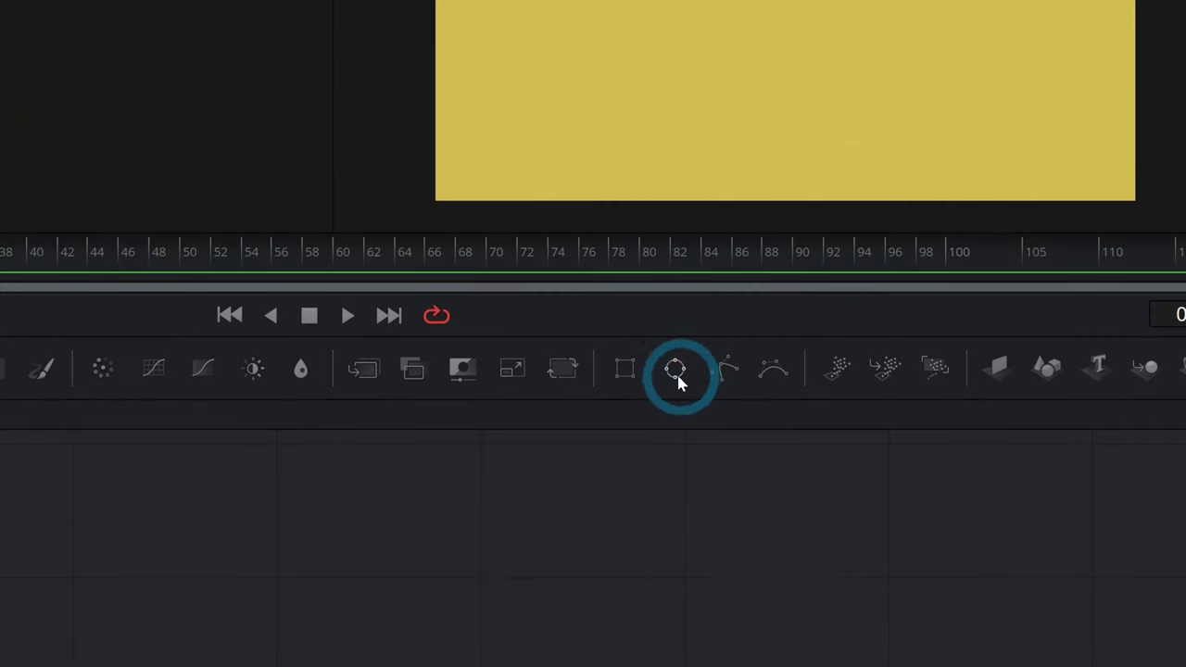
# - Add an Ellipse node above Background1 and connect it to Background1's mask input
pyautogui.moveTo(673, 369); pyautogui.dragTo(299, 609)
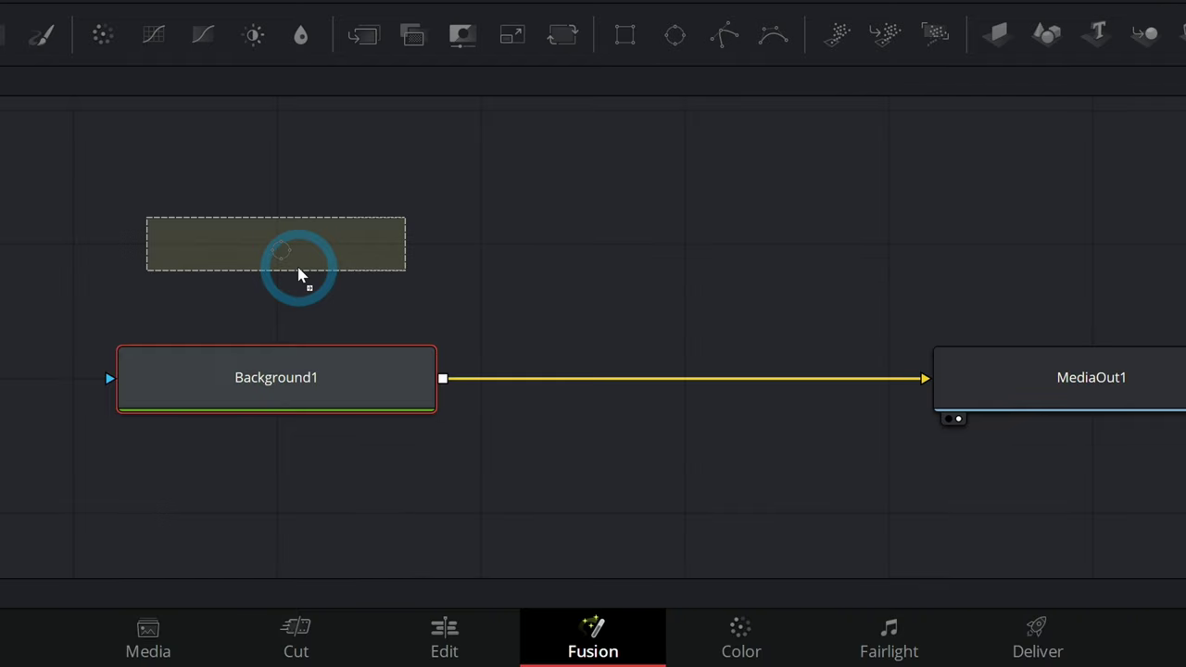
pyautogui.moveTo(299, 274); pyautogui.dragTo(300, 274)
pyautogui.moveTo(413, 244); pyautogui.dragTo(111, 385)
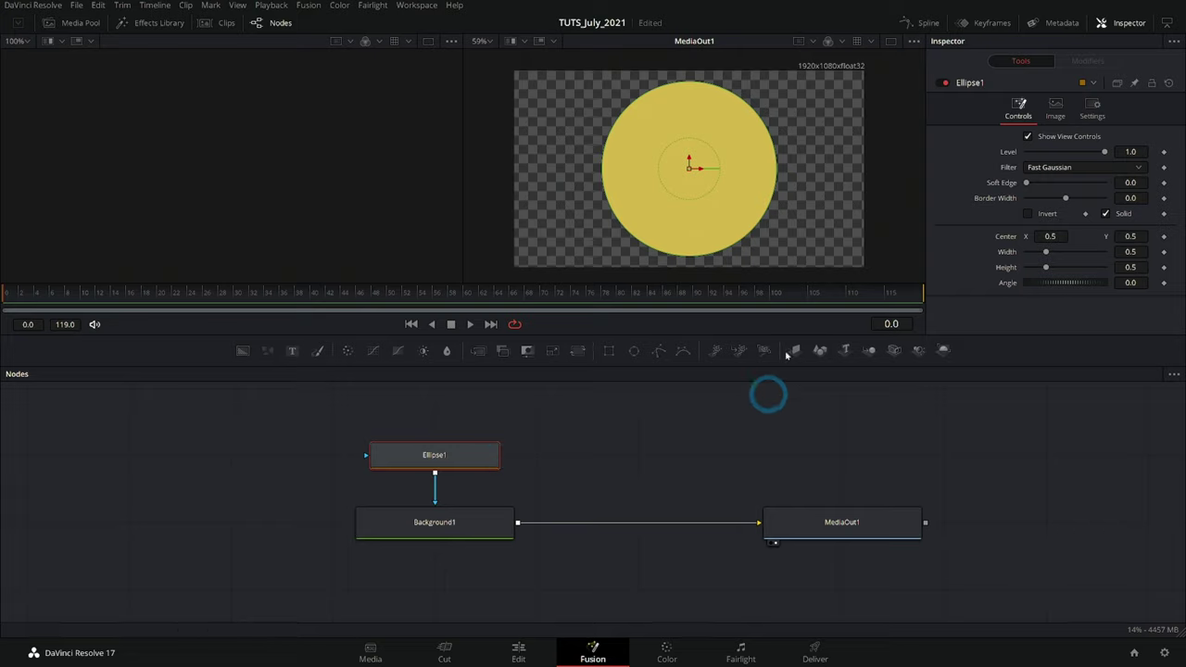
pyautogui.click(479, 532)
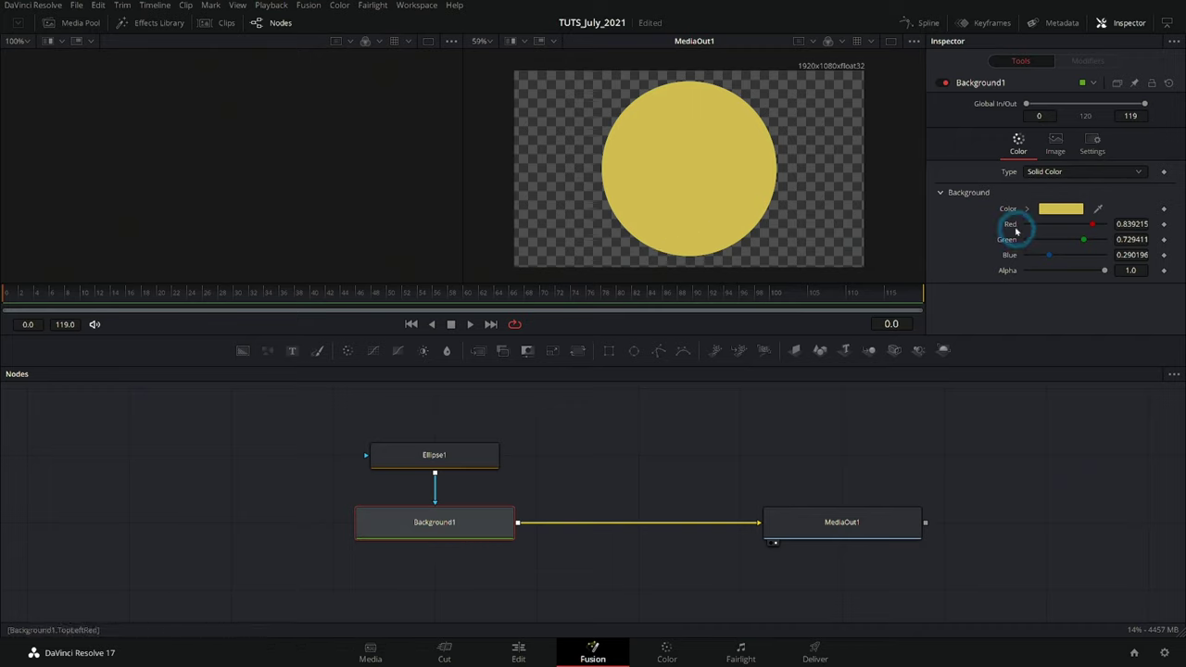
# - Move the ellipse left to center X 0.261694 and shrink it to 0.357973 width and height
pyautogui.click(654, 114)
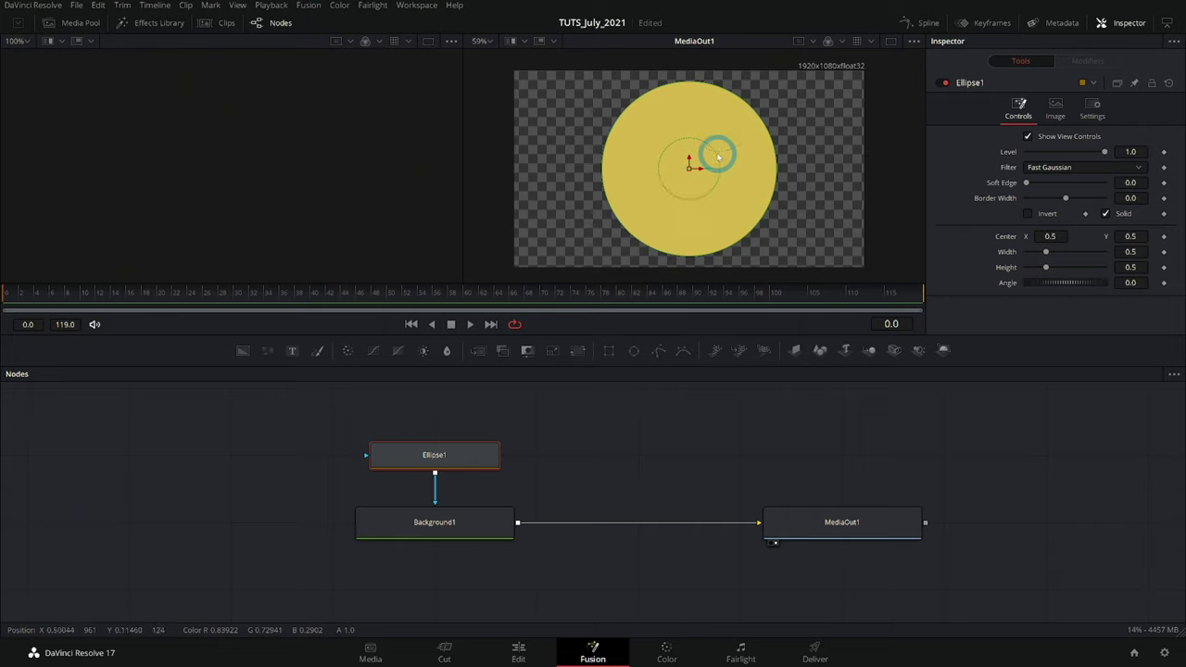
pyautogui.moveTo(689, 167); pyautogui.dragTo(605, 168)
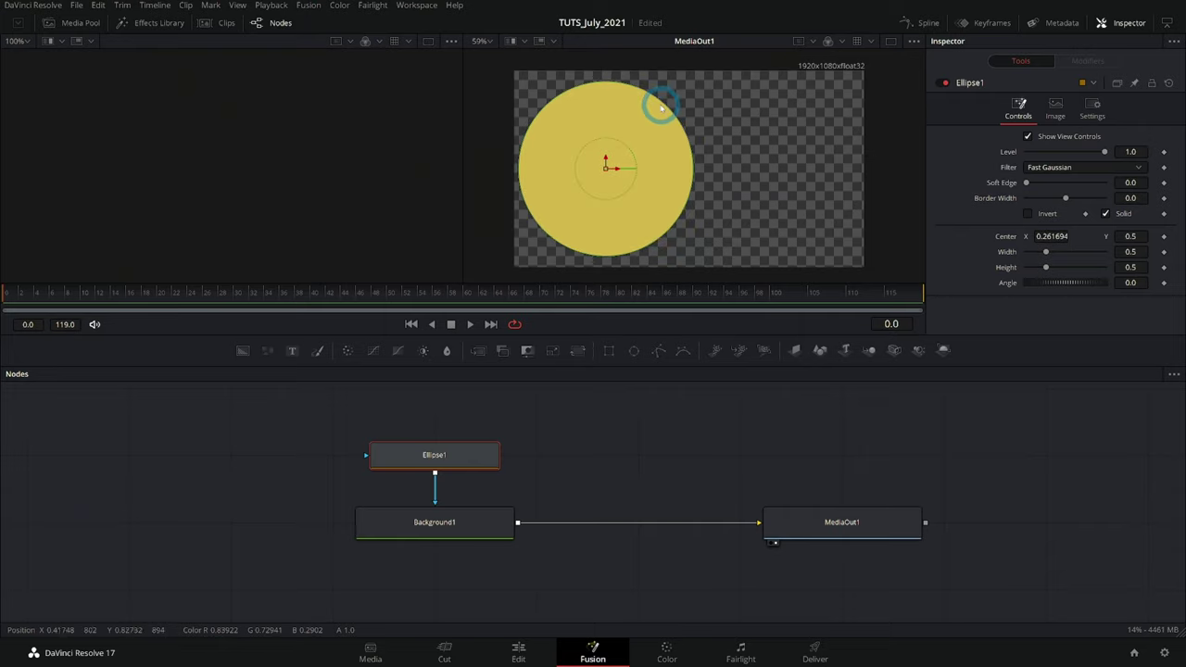
pyautogui.moveTo(663, 107); pyautogui.dragTo(642, 118)
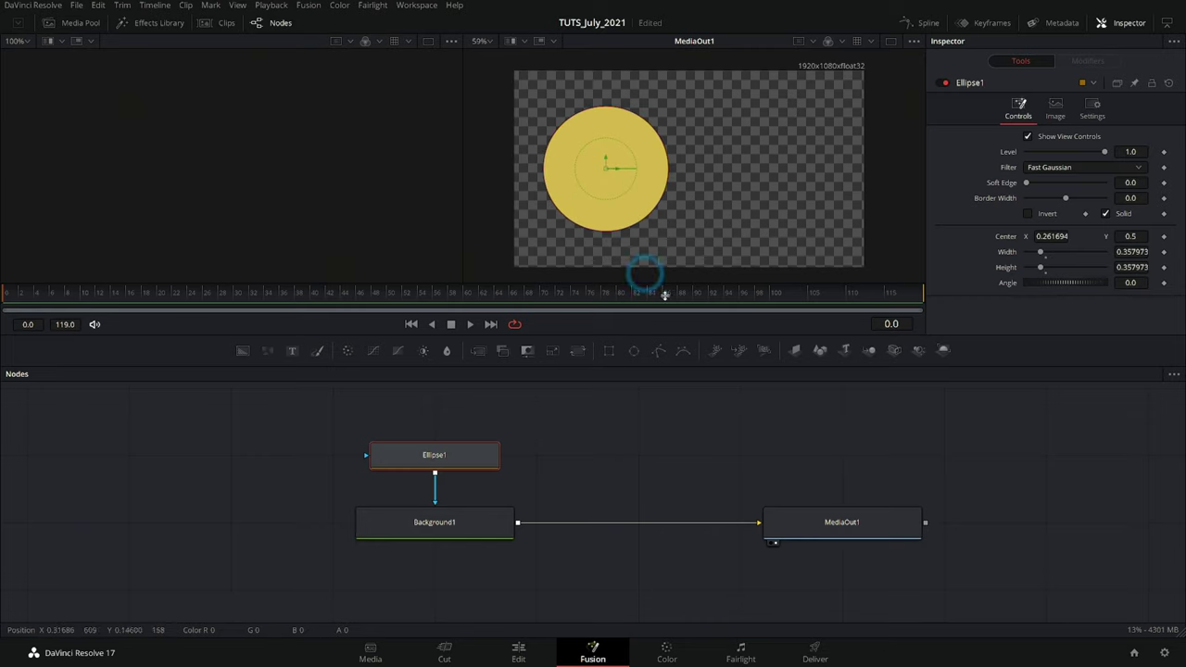
pyautogui.moveTo(634, 349); pyautogui.dragTo(646, 453)
pyautogui.press('Delete')
# - Duplicate Ellipse1 as Ellipse1_1, feed it into Ellipse1's mask input, and move it right of centre
pyautogui.click(484, 455)
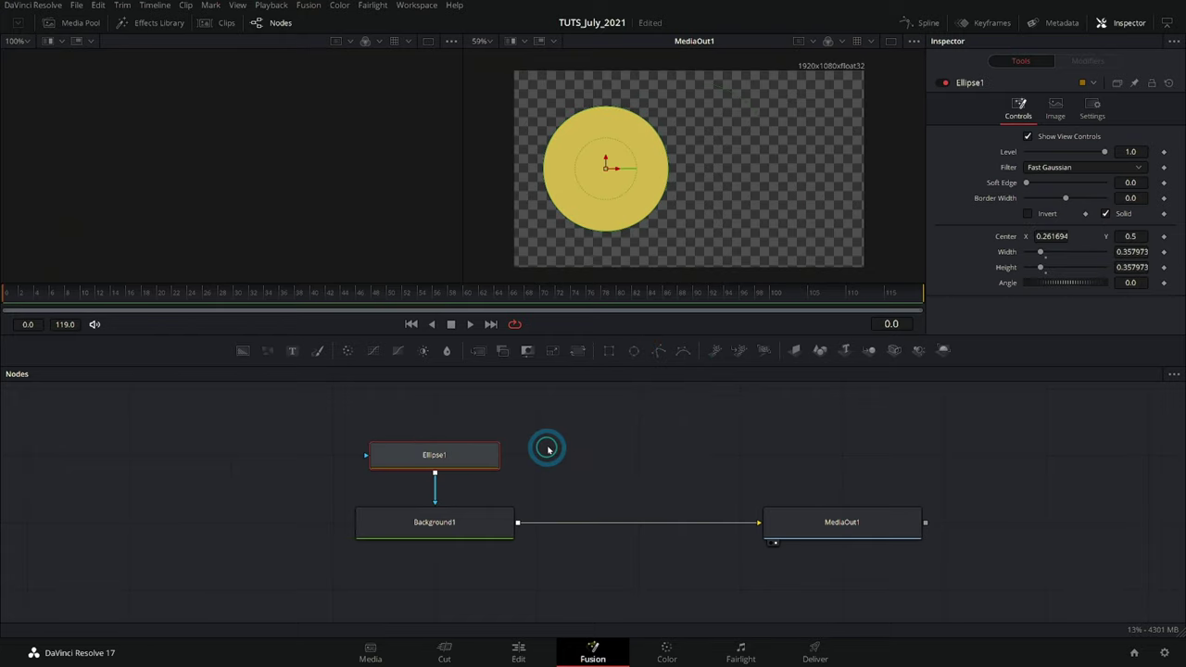
pyautogui.click(588, 427)
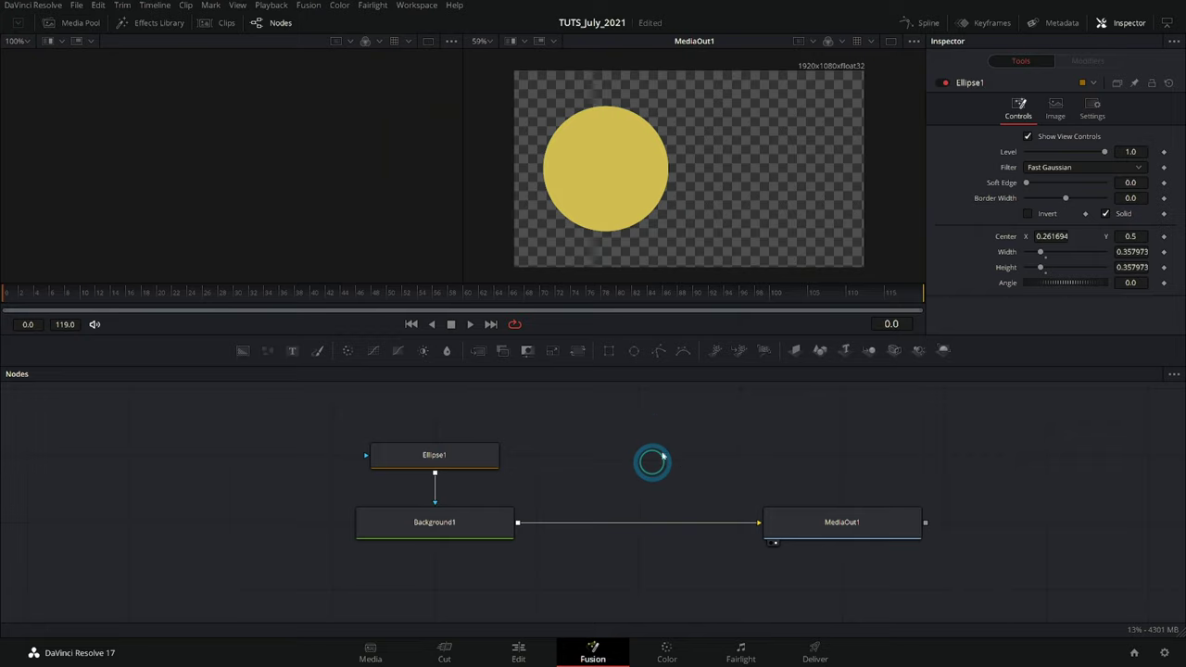
pyautogui.hotkey('ctrl', 'v')
pyautogui.moveTo(682, 466); pyautogui.dragTo(368, 454)
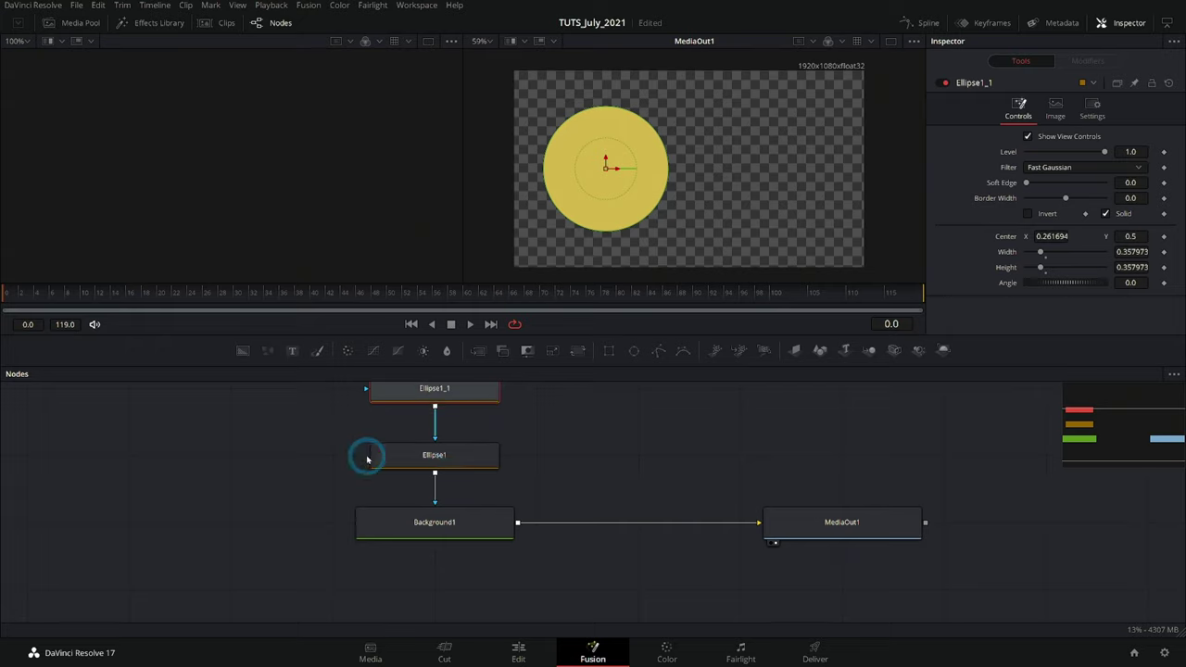
pyautogui.click(487, 413)
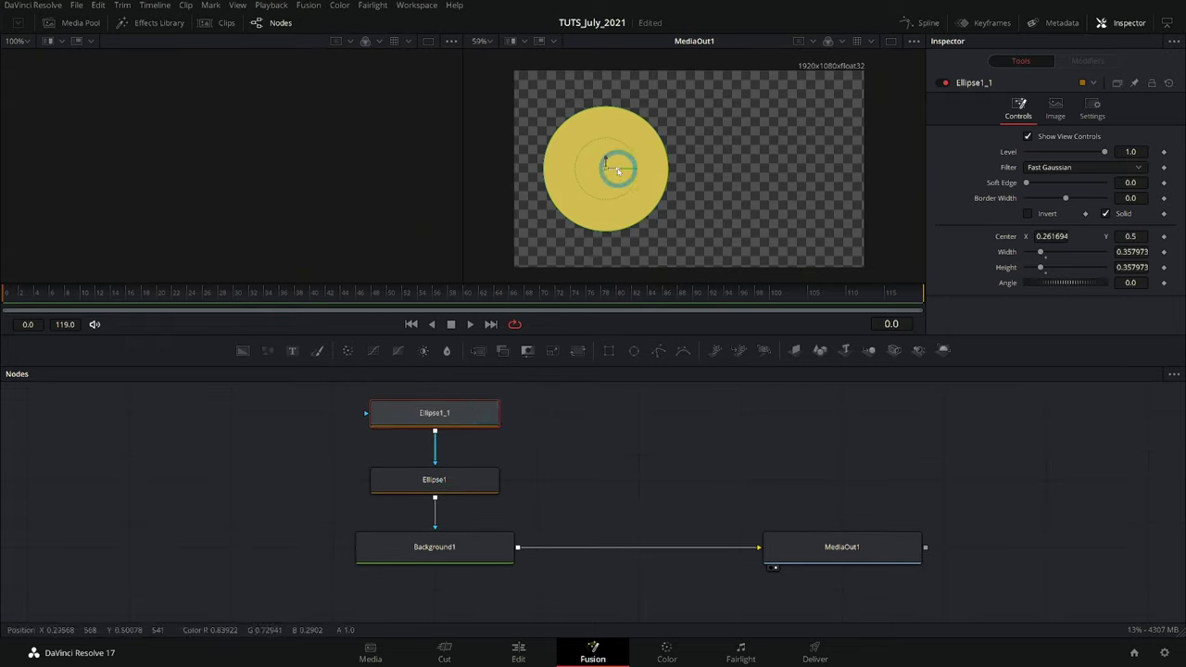
pyautogui.moveTo(618, 172); pyautogui.dragTo(767, 167)
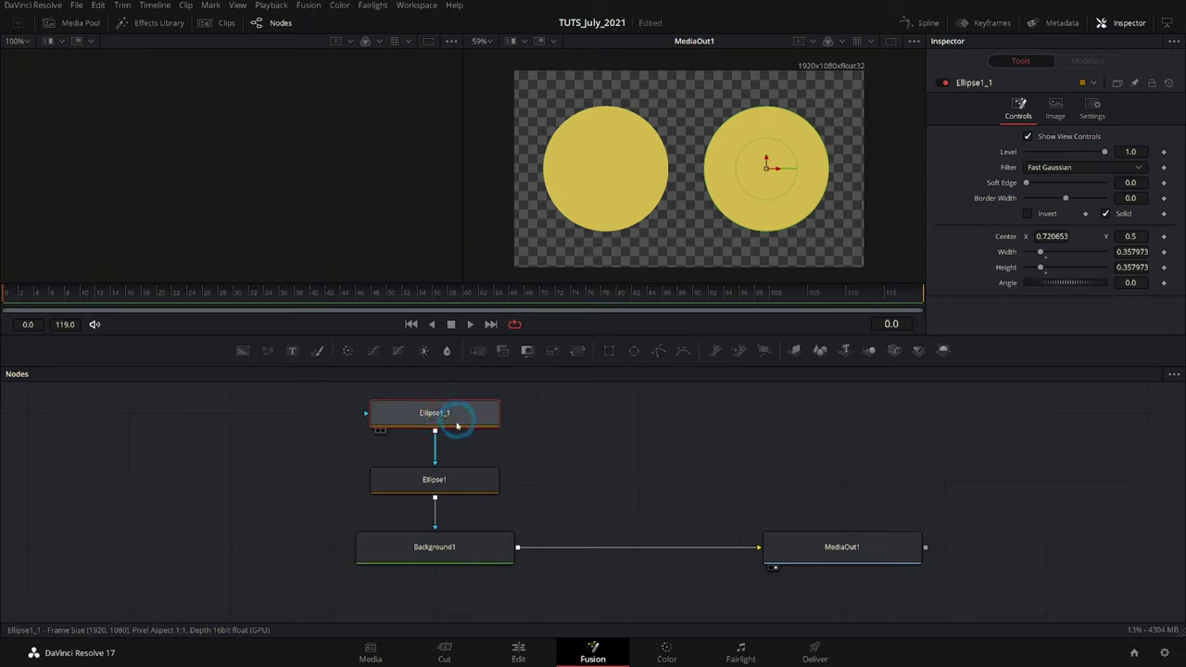
pyautogui.click(459, 480)
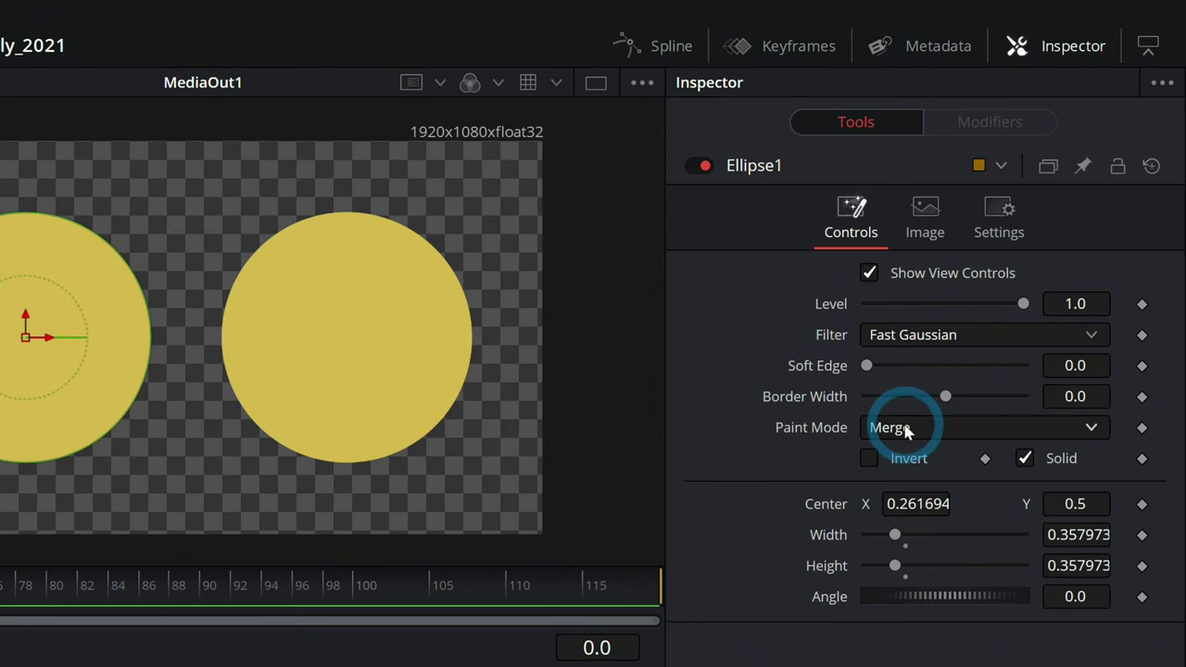
# - Slide Ellipse1 right to center X 0.482347, try Add, then set its Paint Mode to Subtract
pyautogui.moveTo(423, 357); pyautogui.dragTo(468, 347)
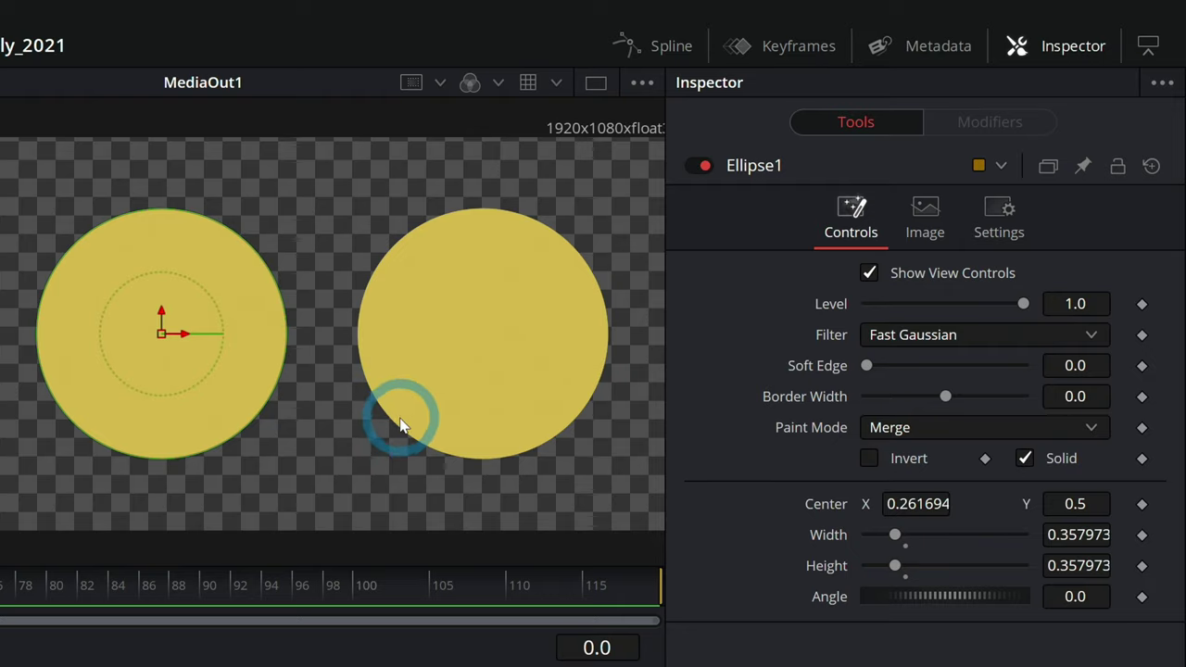
pyautogui.moveTo(183, 334); pyautogui.dragTo(342, 360)
pyautogui.click(450, 231)
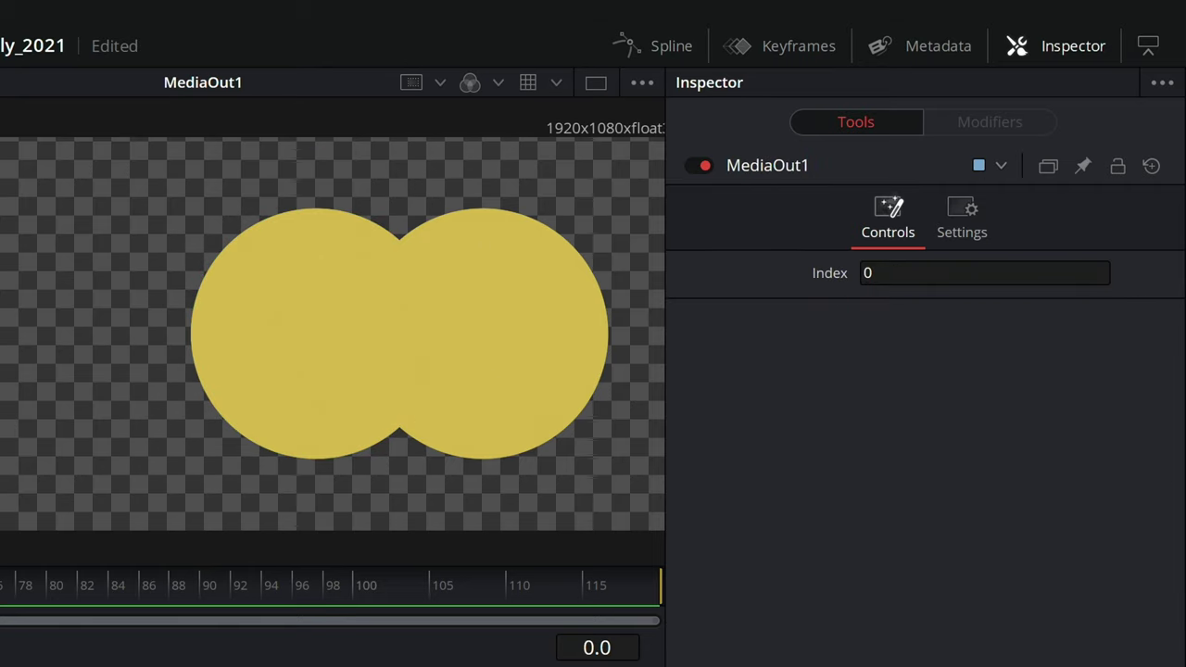
pyautogui.click(922, 422)
pyautogui.click(946, 484)
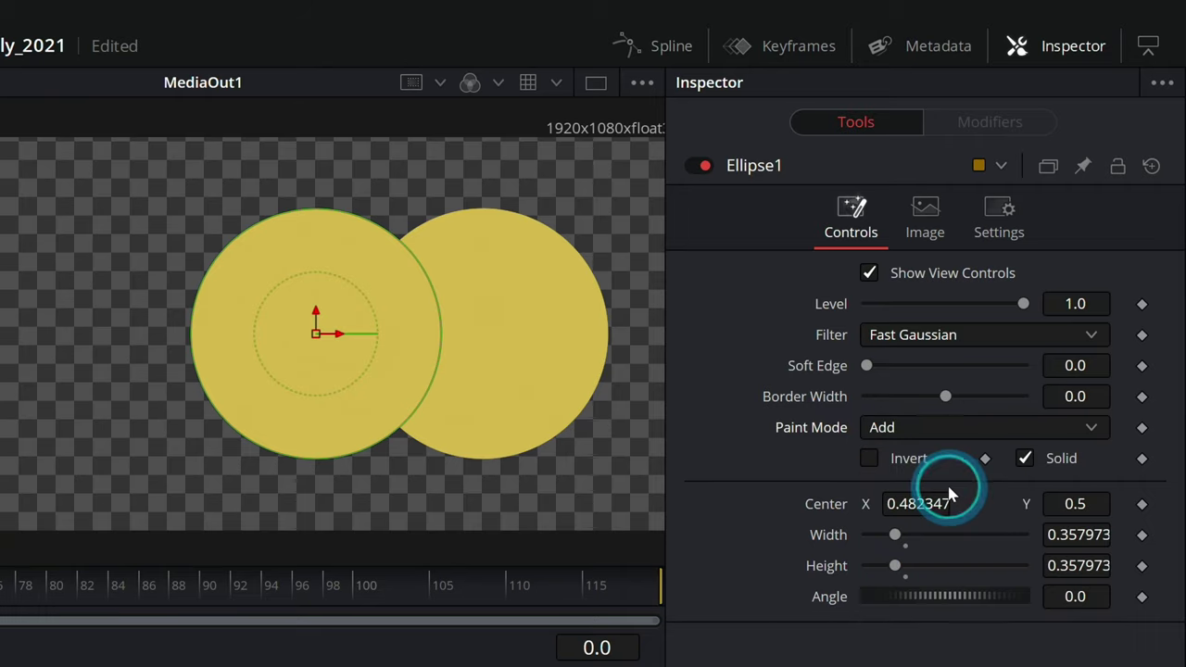
pyautogui.click(955, 431)
pyautogui.click(932, 441)
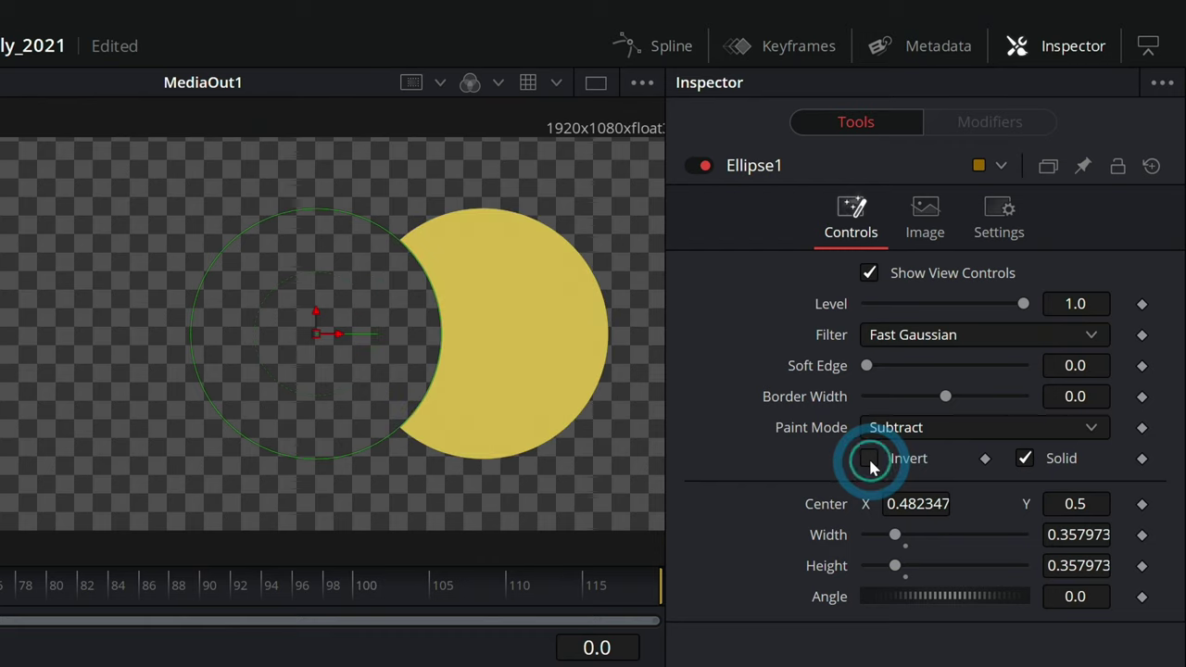
# - Toggle Ellipse1's Invert on and off, then try the Minimum paint mode
pyautogui.click(869, 459)
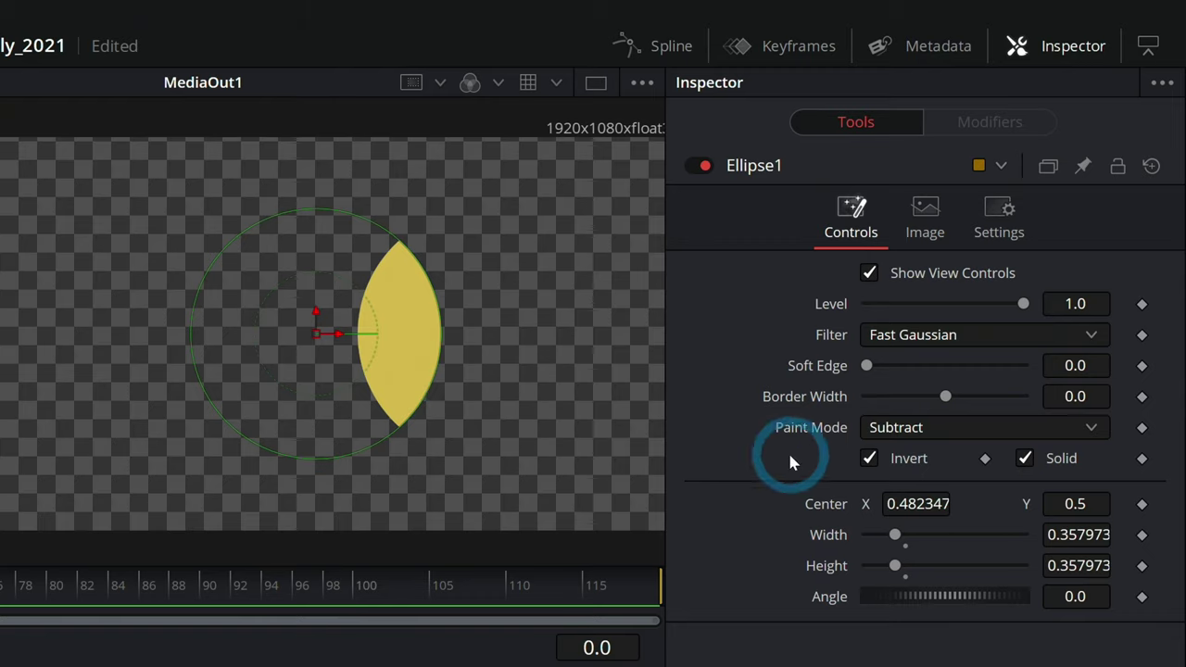
pyautogui.click(869, 457)
pyautogui.click(887, 429)
pyautogui.click(889, 466)
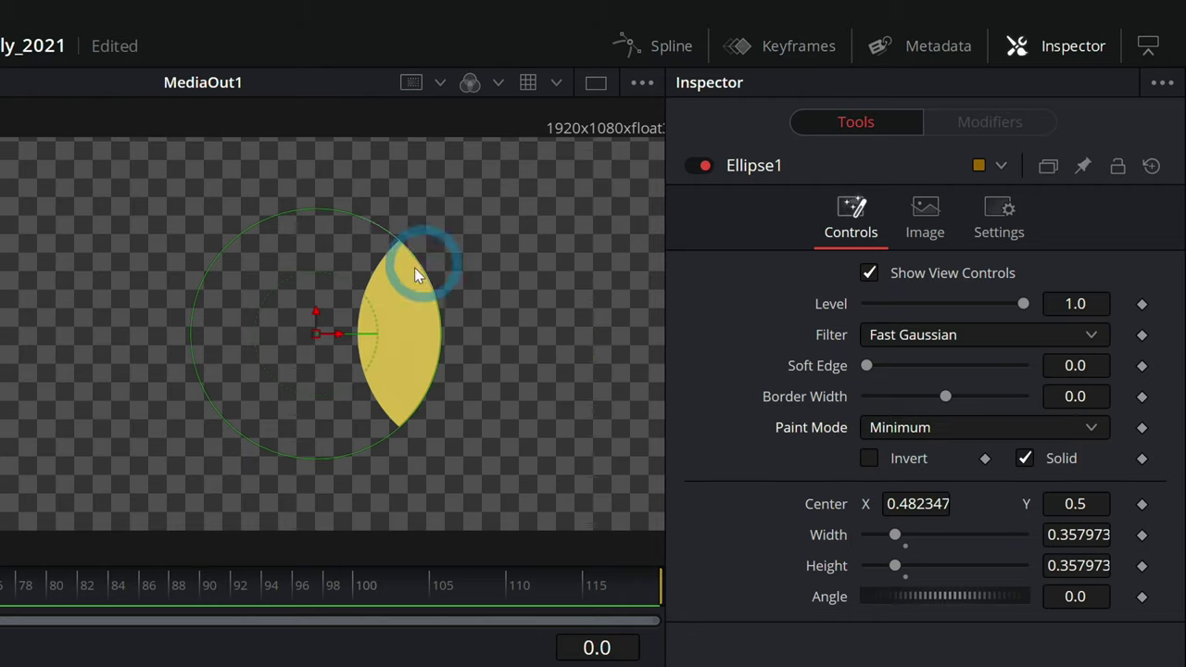
pyautogui.click(897, 427)
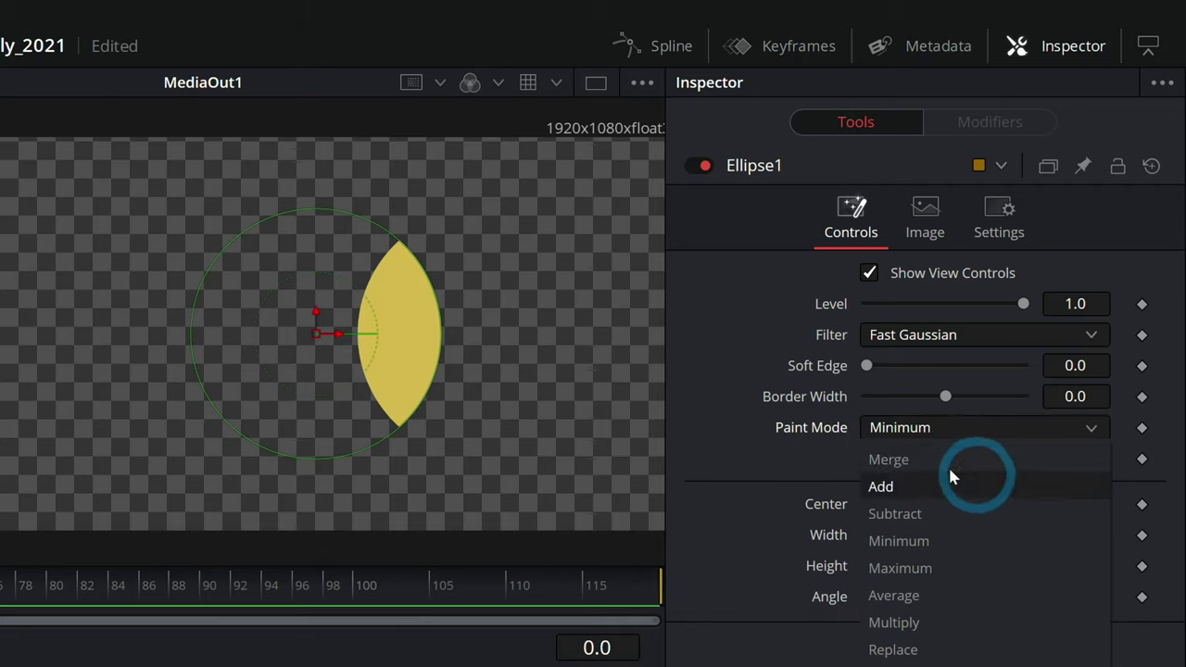
pyautogui.click(714, 385)
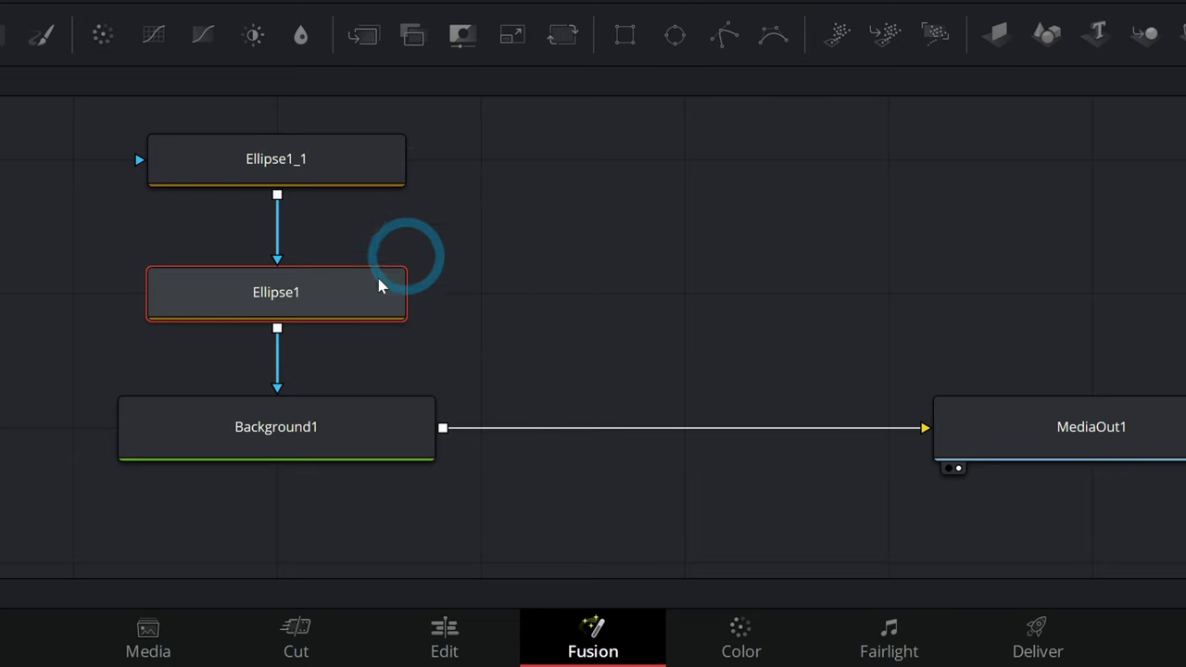
# - Try the Average paint mode, then set Ellipse1's Paint Mode to Merge
pyautogui.click(868, 429)
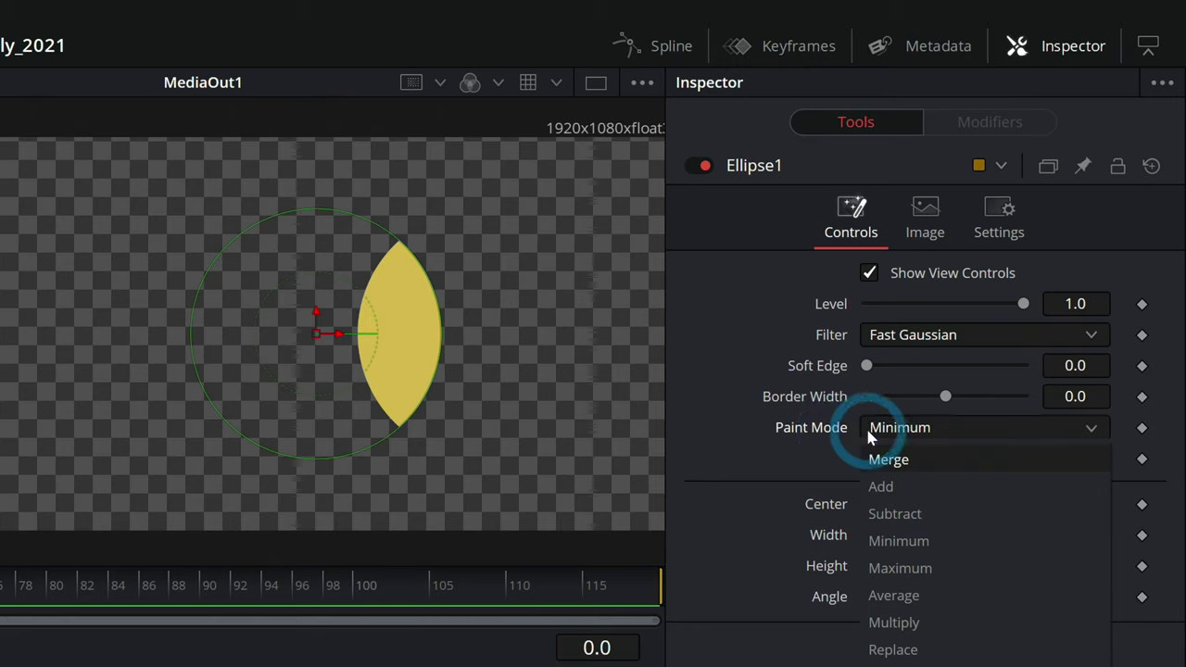
pyautogui.click(895, 594)
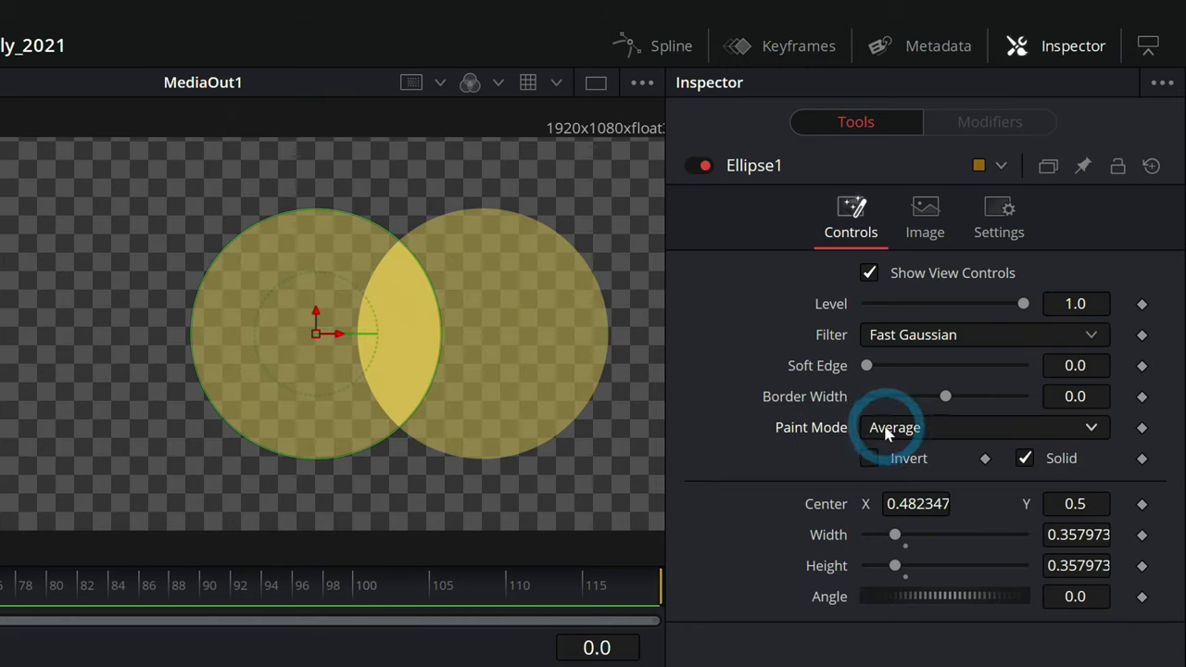
pyautogui.click(885, 431)
pyautogui.click(895, 612)
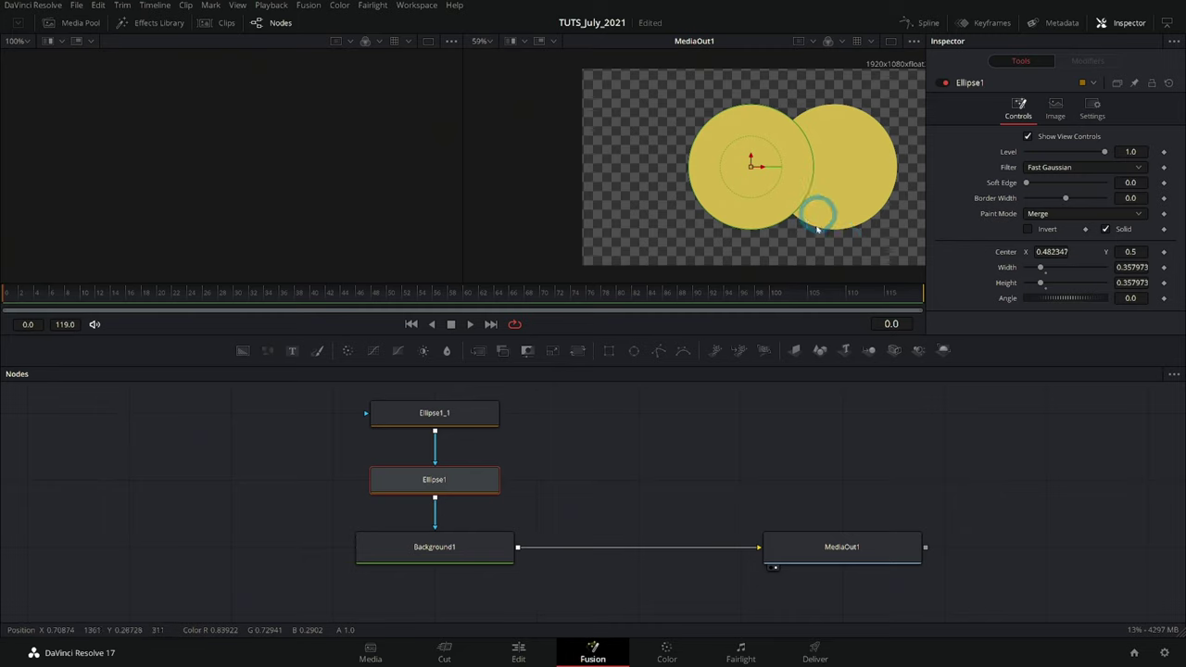
# - On the Edit page, put the playhead on the man-on-the-phone freeze-frame clip and open it in Fusion
pyautogui.click(544, 639)
pyautogui.click(474, 383)
pyautogui.hscroll(-3, 556, 387)
pyautogui.click(683, 383)
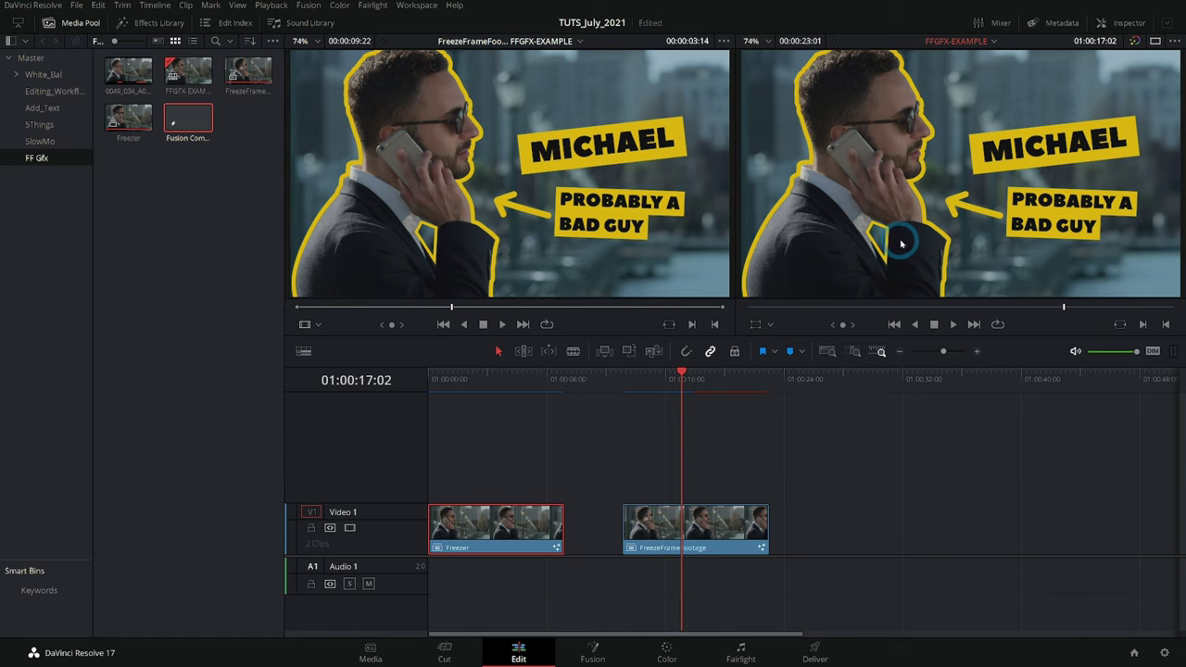
pyautogui.hotkey('shift', '5')
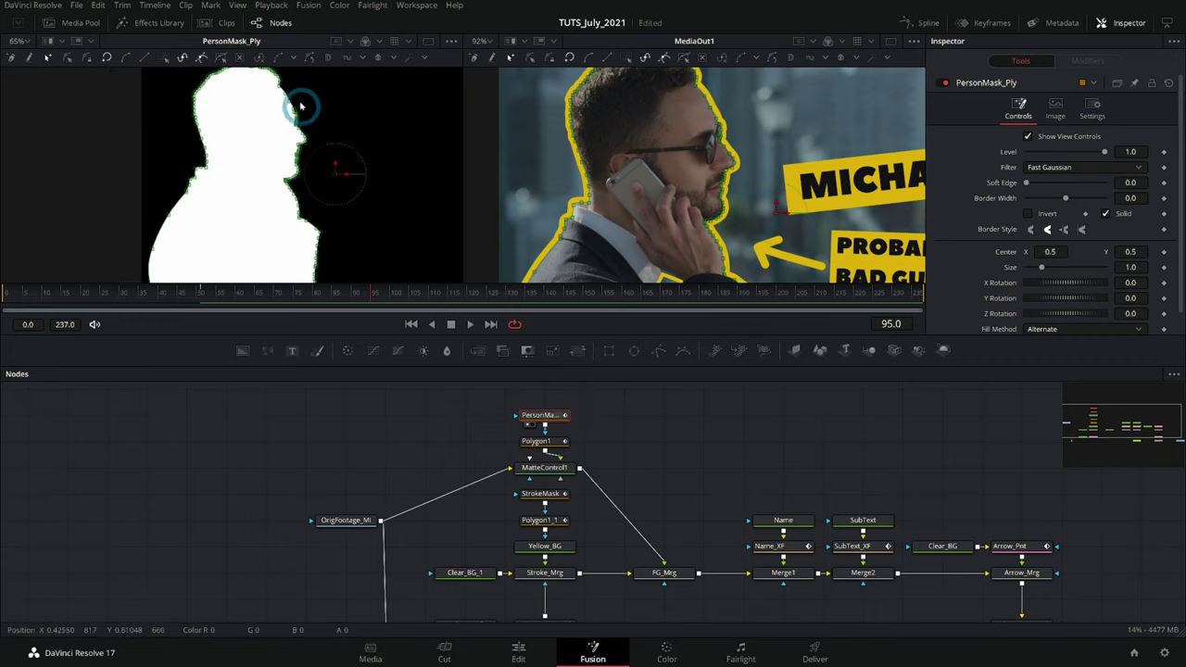
# - Drag Polygon1's top vertex into the gap between the man's arm and body
pyautogui.click(552, 442)
pyautogui.scroll(4, 551, 445)
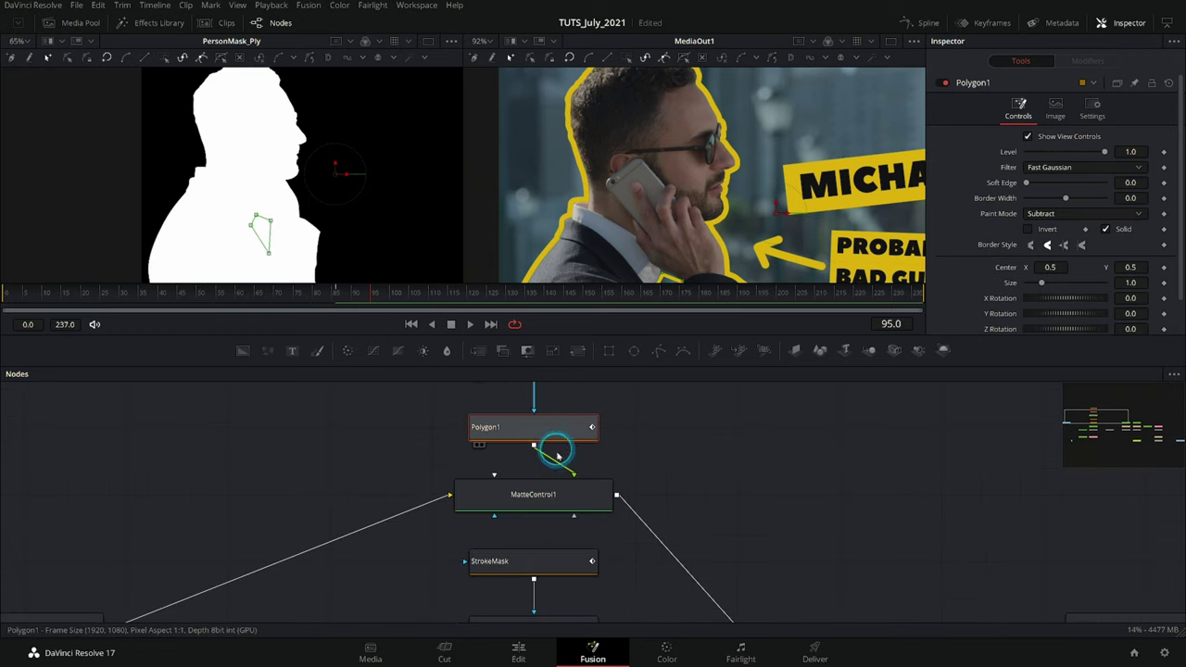
pyautogui.scroll(3, 676, 190)
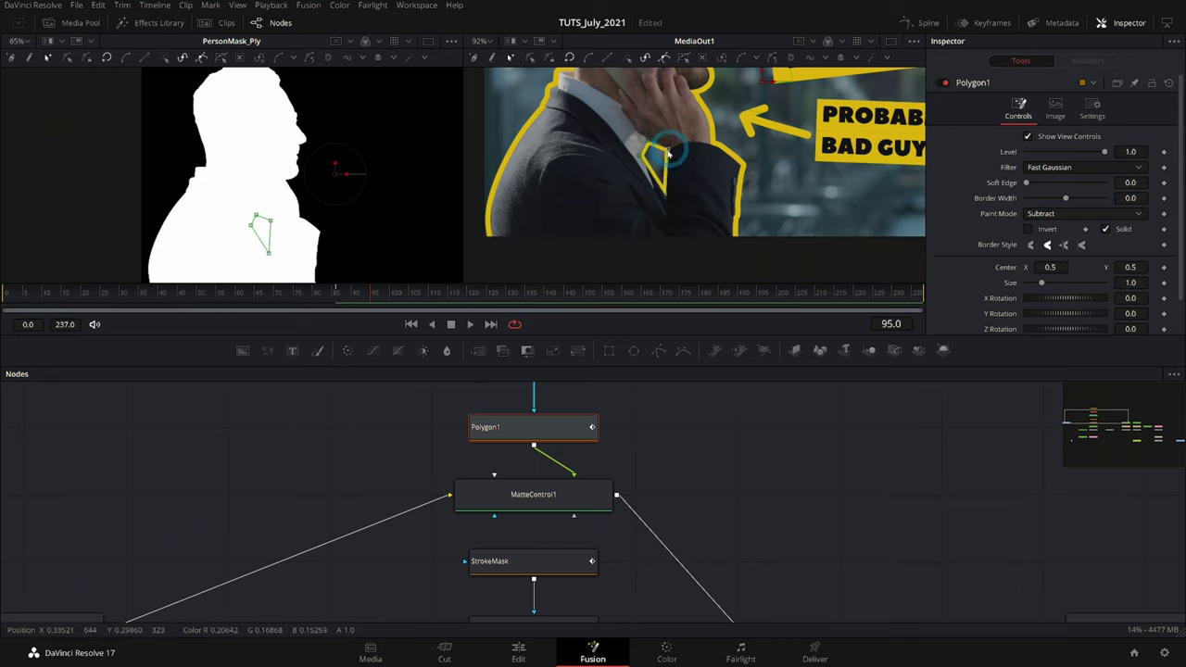
pyautogui.moveTo(667, 153); pyautogui.dragTo(642, 162)
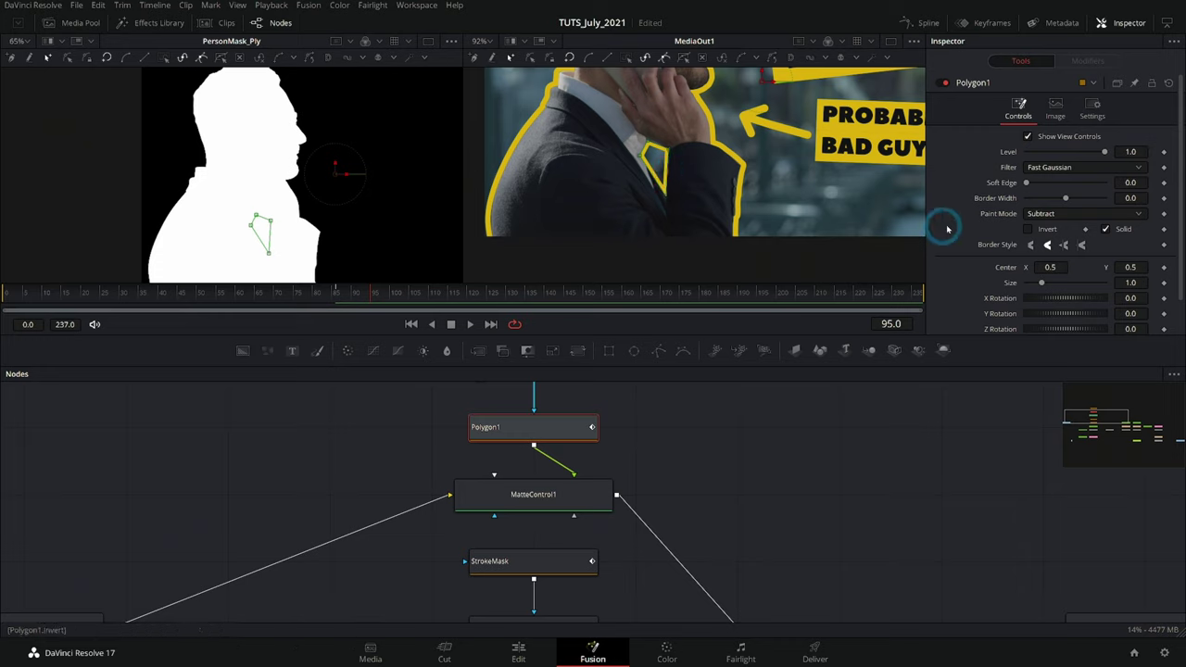
# - View the Polygon1 mask, then the MatteControl1 cutout, to check the arm gap
pyautogui.press('1')
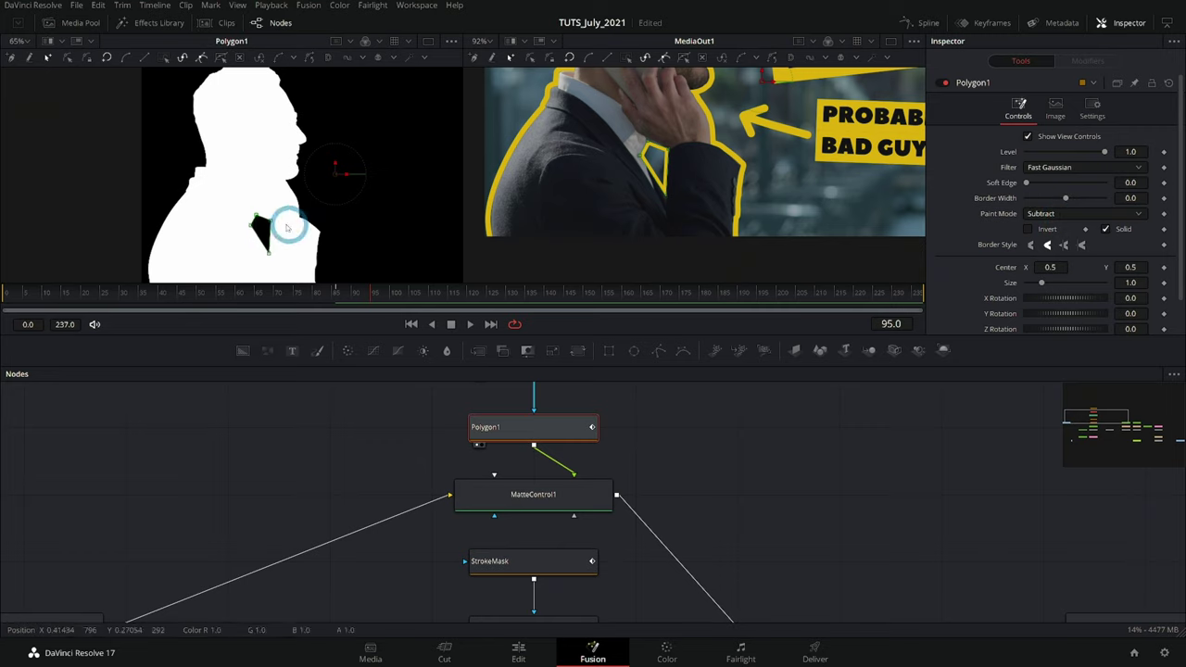
pyautogui.scroll(2, 271, 235)
pyautogui.scroll(-1, 273, 250)
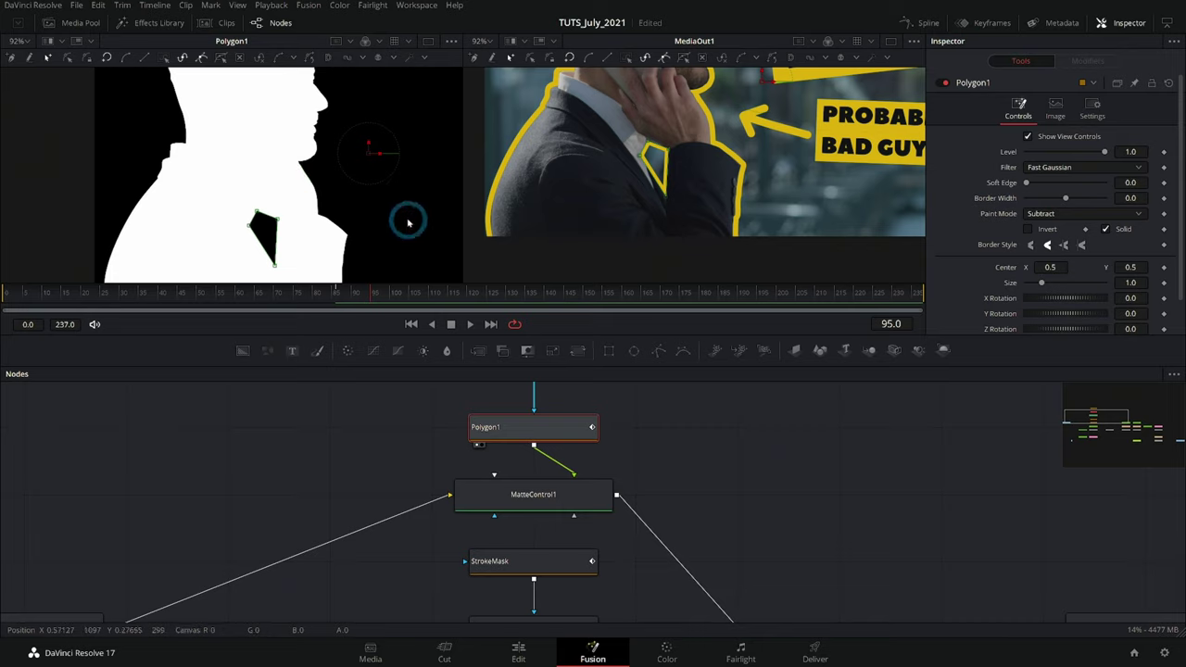
pyautogui.scroll(-2, 345, 214)
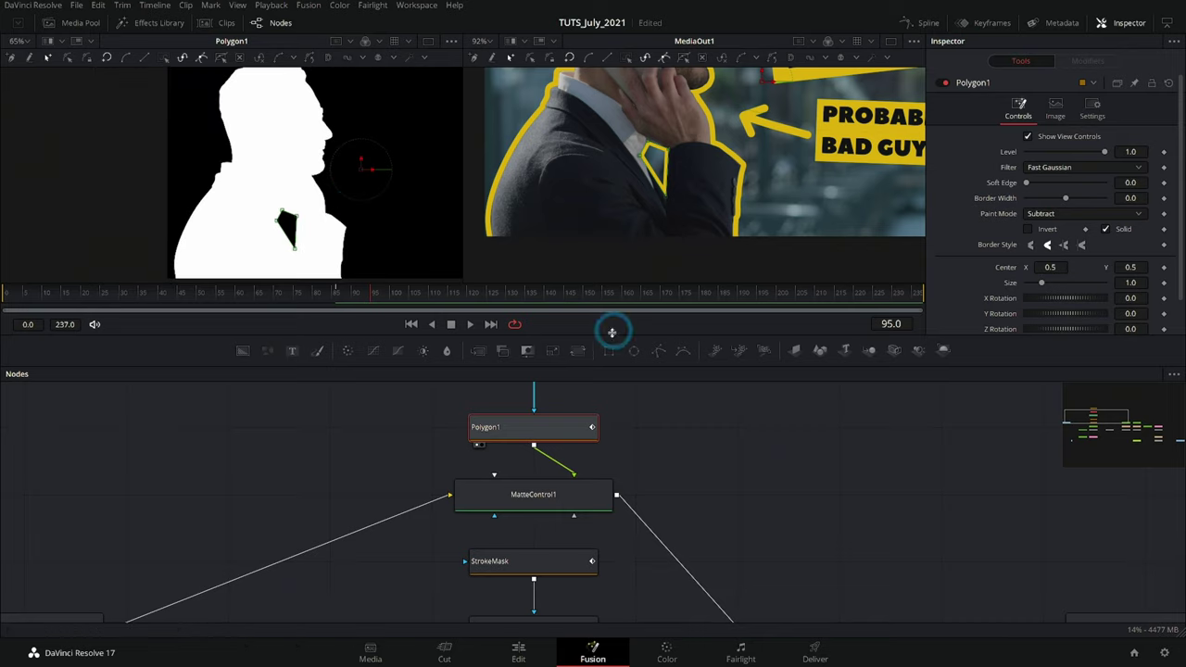
pyautogui.click(533, 494)
pyautogui.moveTo(392, 198); pyautogui.dragTo(350, 185)
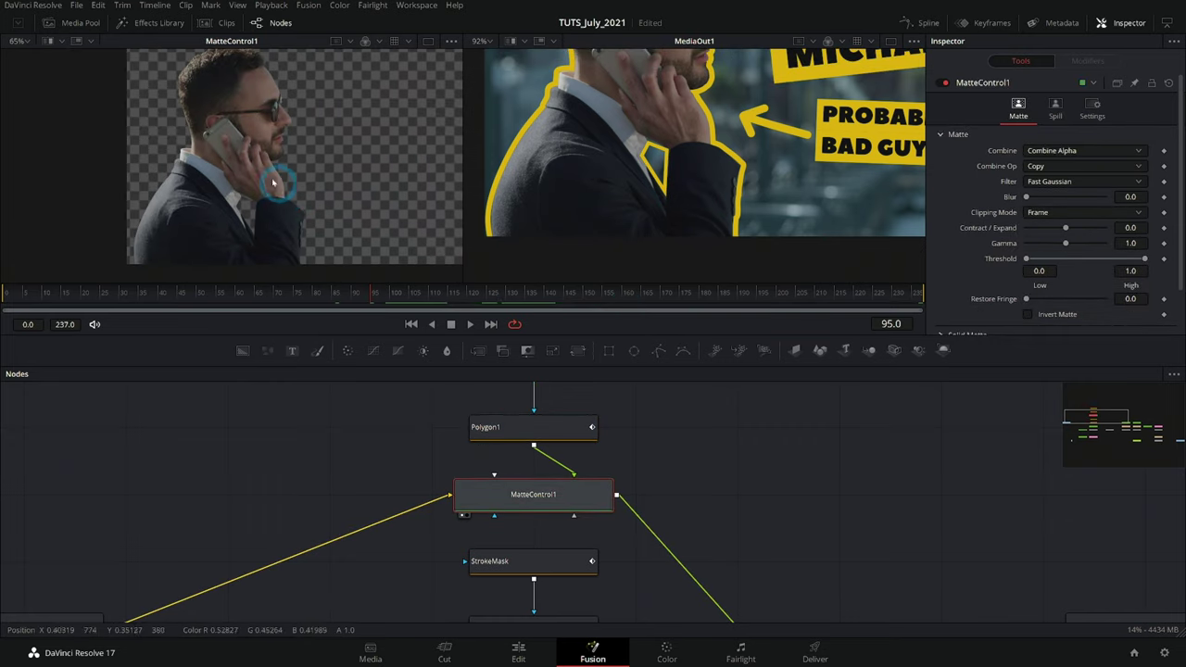
pyautogui.scroll(2, 265, 232)
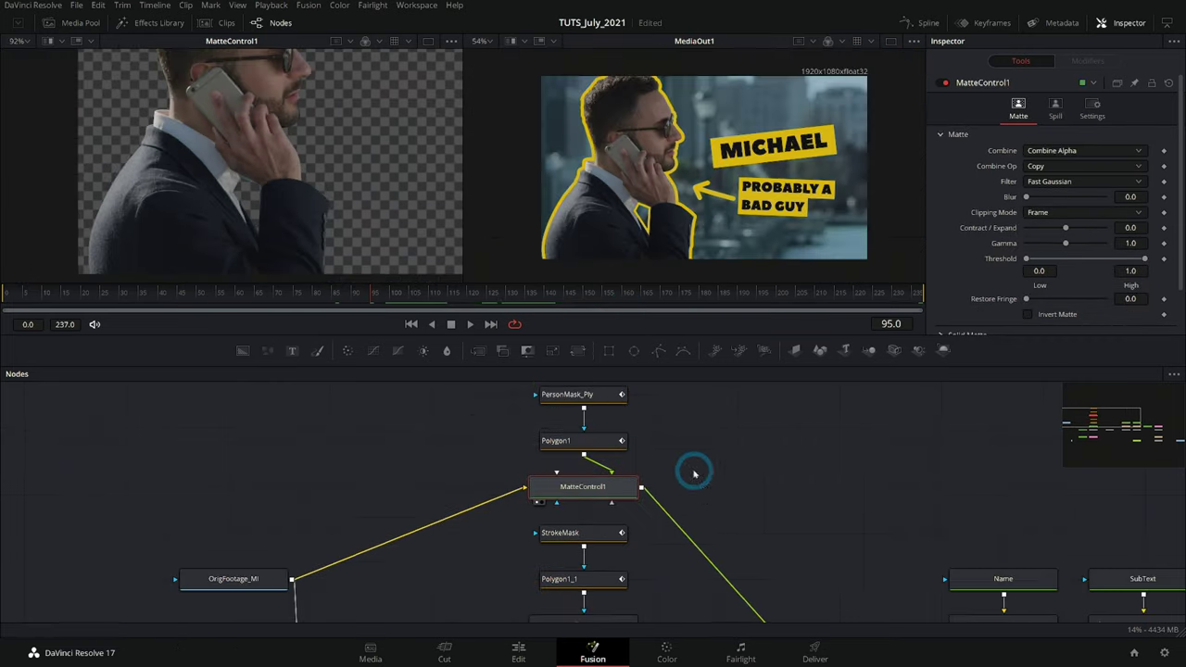
# - Inspect the Polygon1_1 stroke outline to confirm it follows the arm gap
pyautogui.scroll(-2, 749, 532)
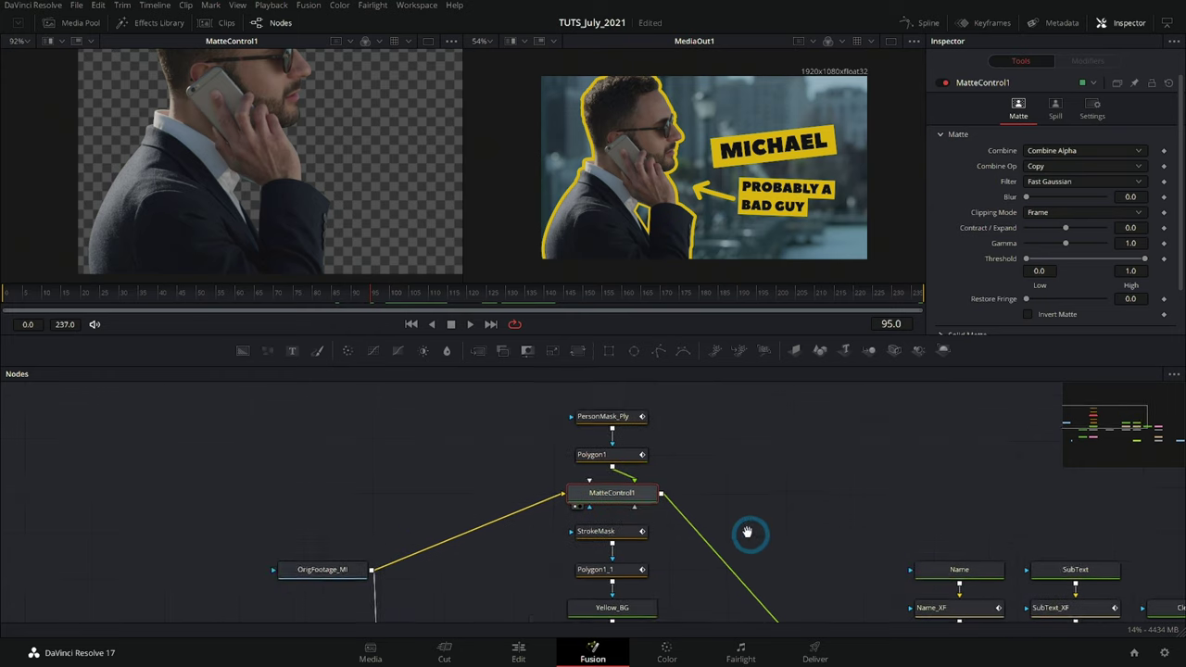
pyautogui.scroll(3, 651, 416)
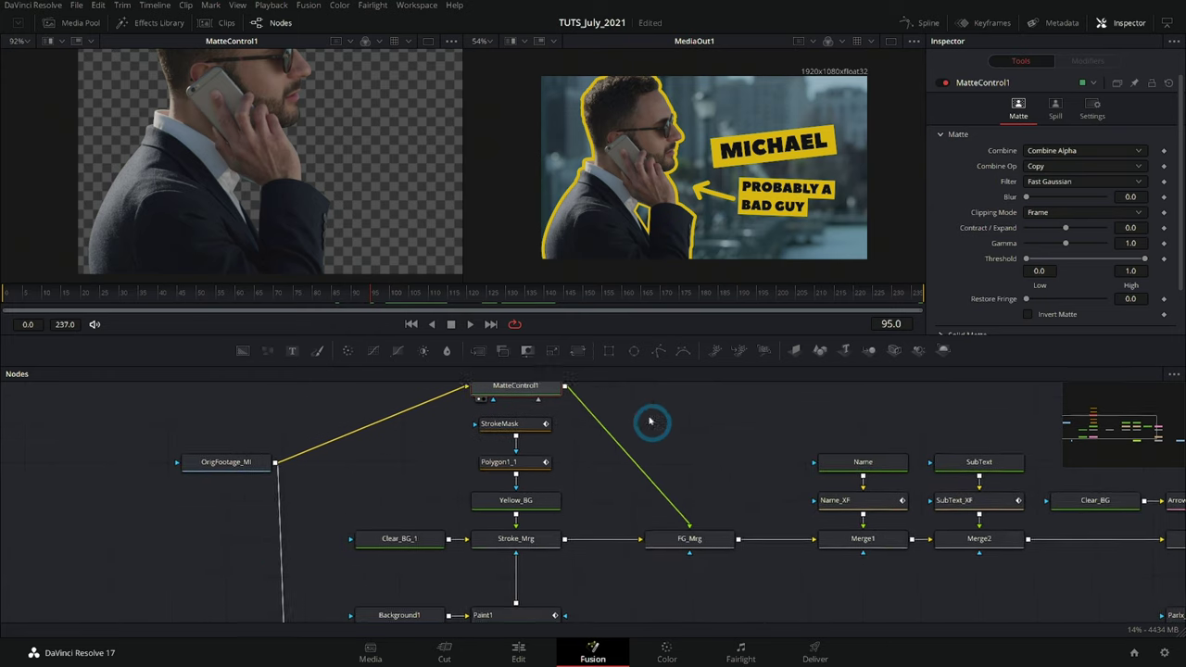
pyautogui.click(515, 467)
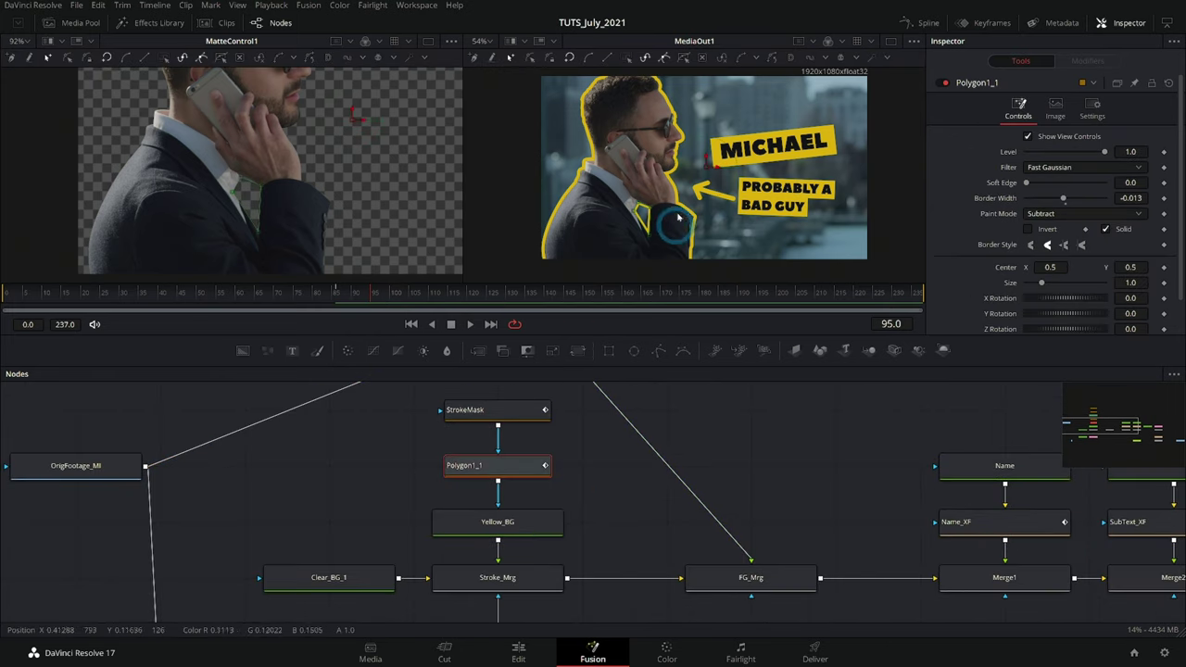
# - Bring Polygon1 to the centre of the node graph and view its mask with the subtracted gap
pyautogui.scroll(-2, 641, 395)
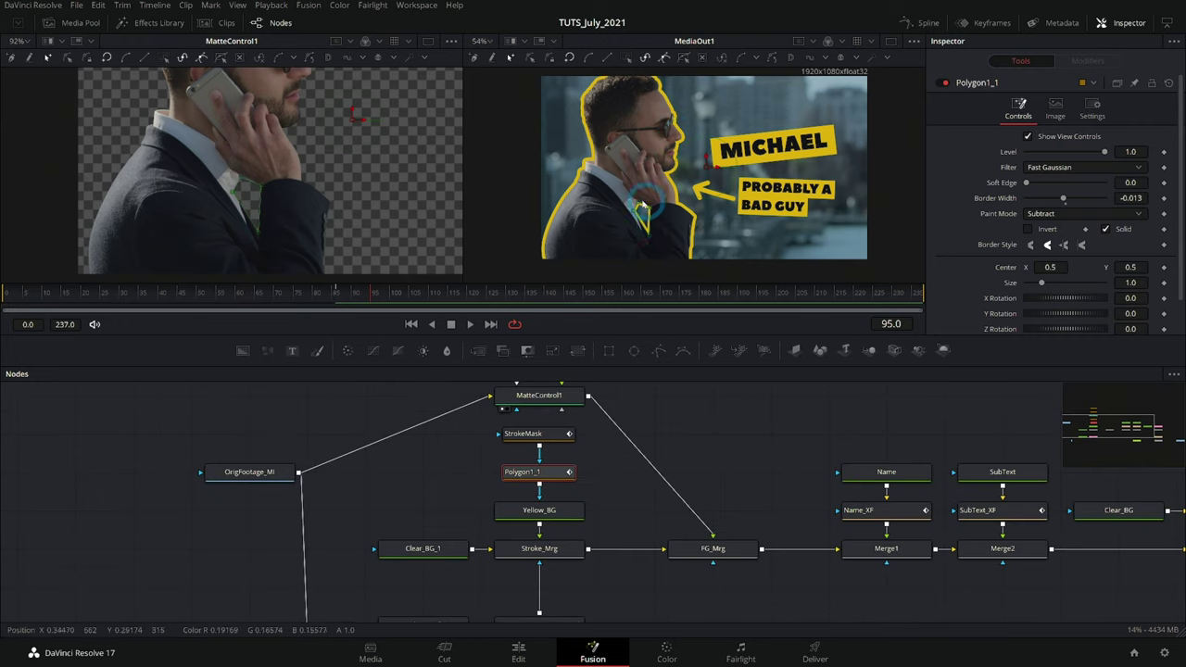
pyautogui.scroll(2, 654, 236)
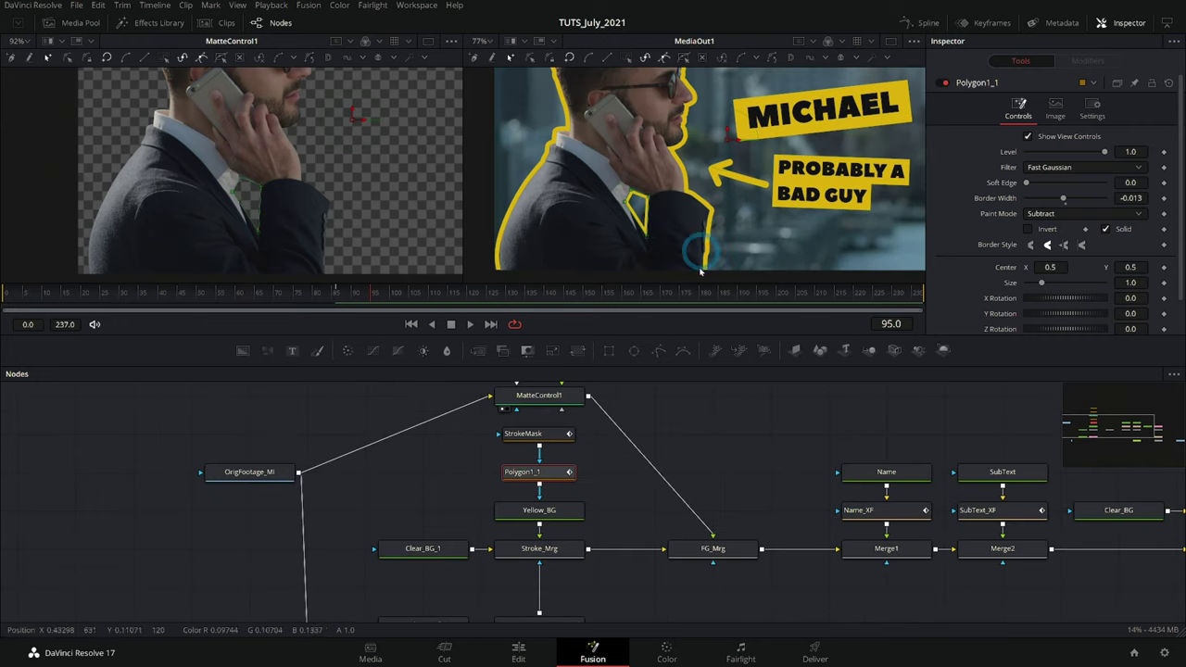
pyautogui.scroll(3, 612, 474)
pyautogui.scroll(-3, 613, 475)
pyautogui.scroll(2, 669, 416)
pyautogui.moveTo(546, 524); pyautogui.dragTo(291, 198)
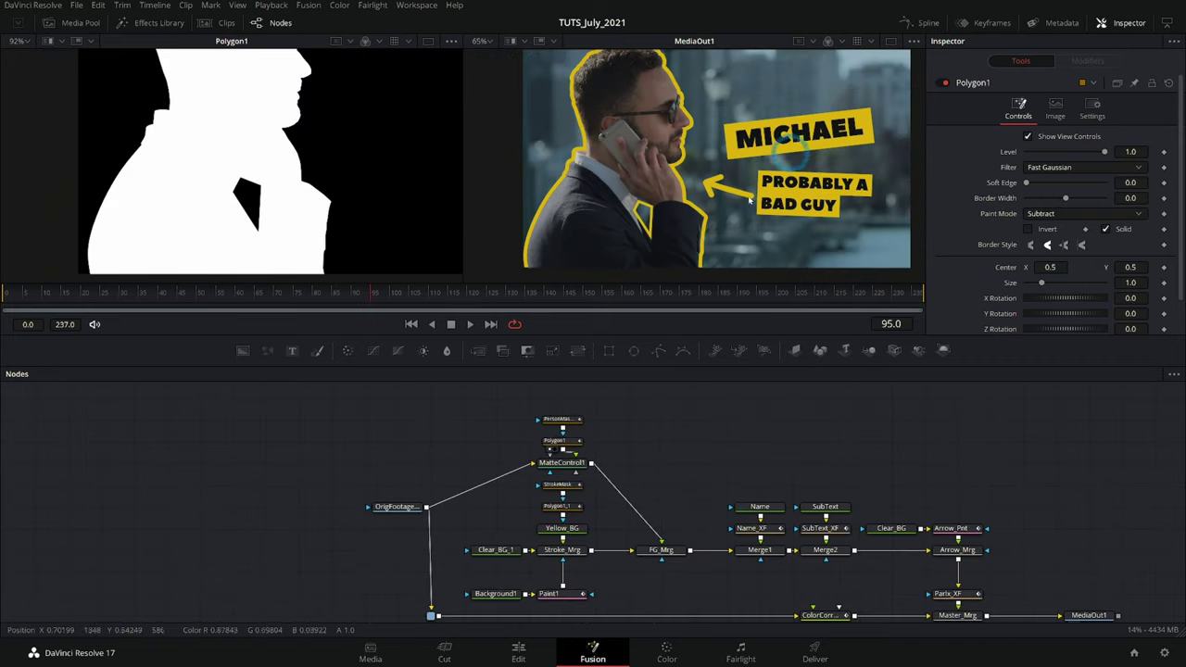